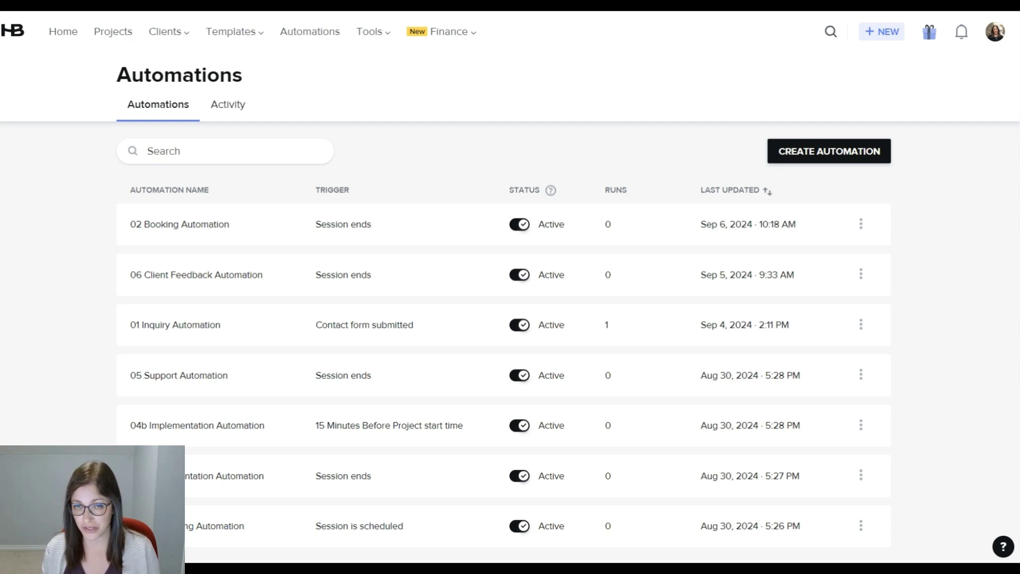
# - Scroll the Automations page and start a new blank automation
pyautogui.scroll(-1, 504, 340)
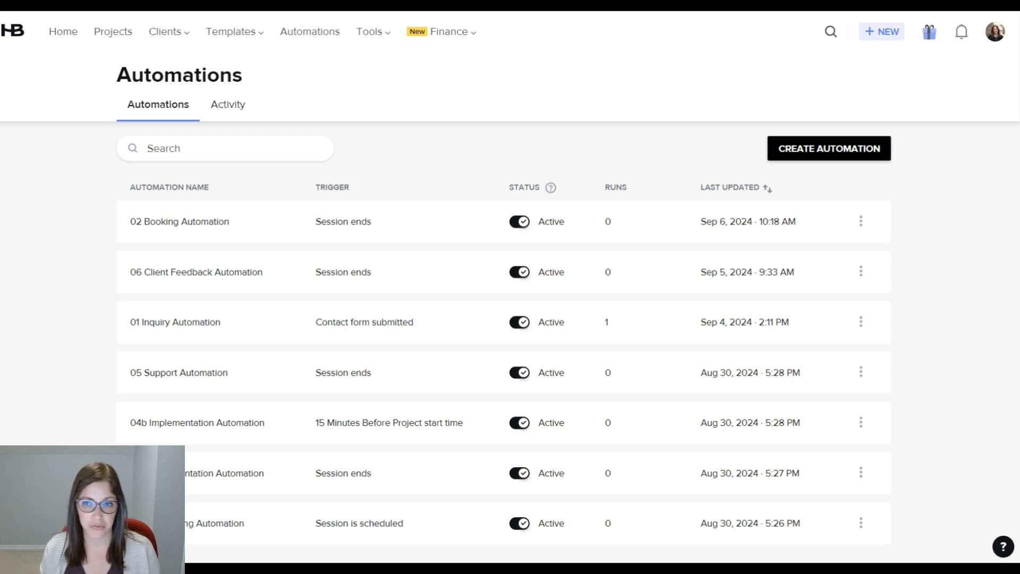
pyautogui.click(829, 149)
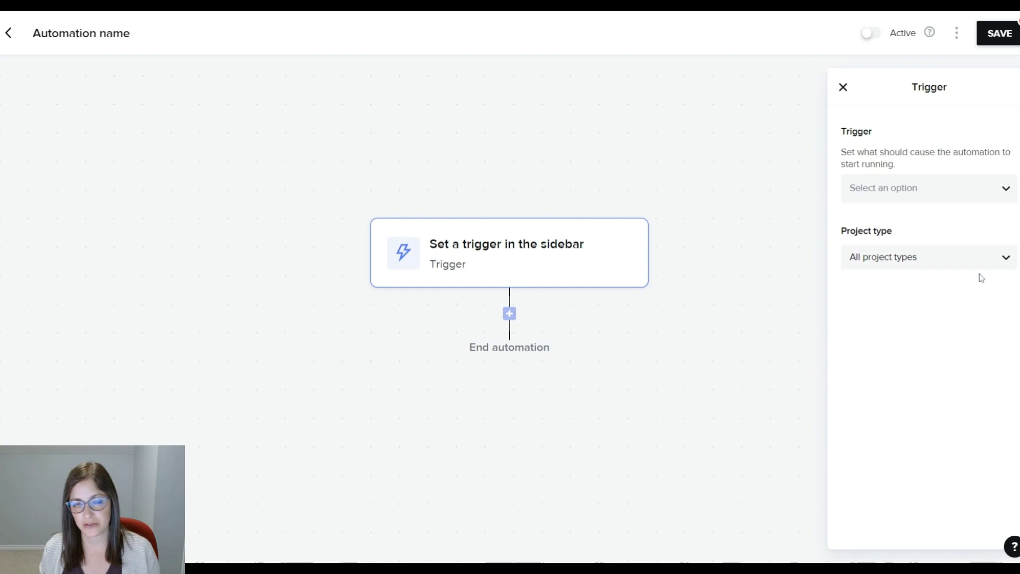
# - Set the automation trigger to Contact form submitted, keeping all project types
pyautogui.click(908, 188)
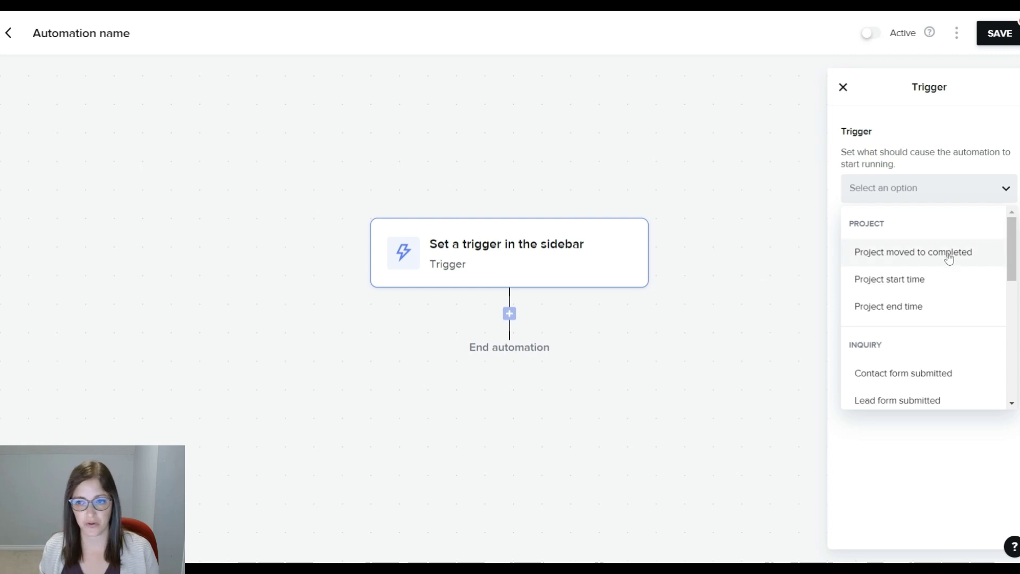
pyautogui.moveTo(1013, 264); pyautogui.dragTo(1011, 300)
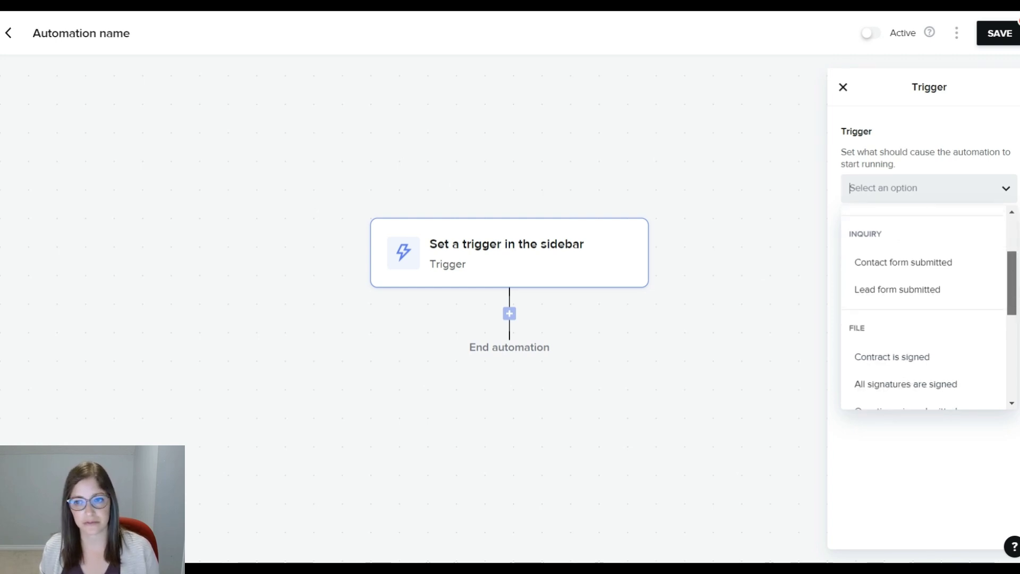
pyautogui.scroll(-2, 925, 303)
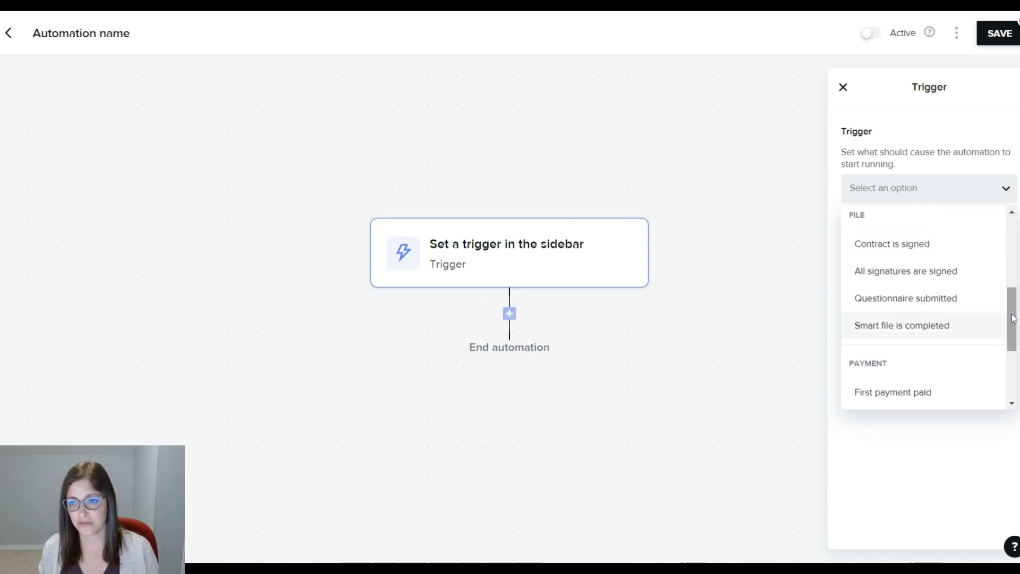
pyautogui.moveTo(1011, 317); pyautogui.dragTo(1008, 360)
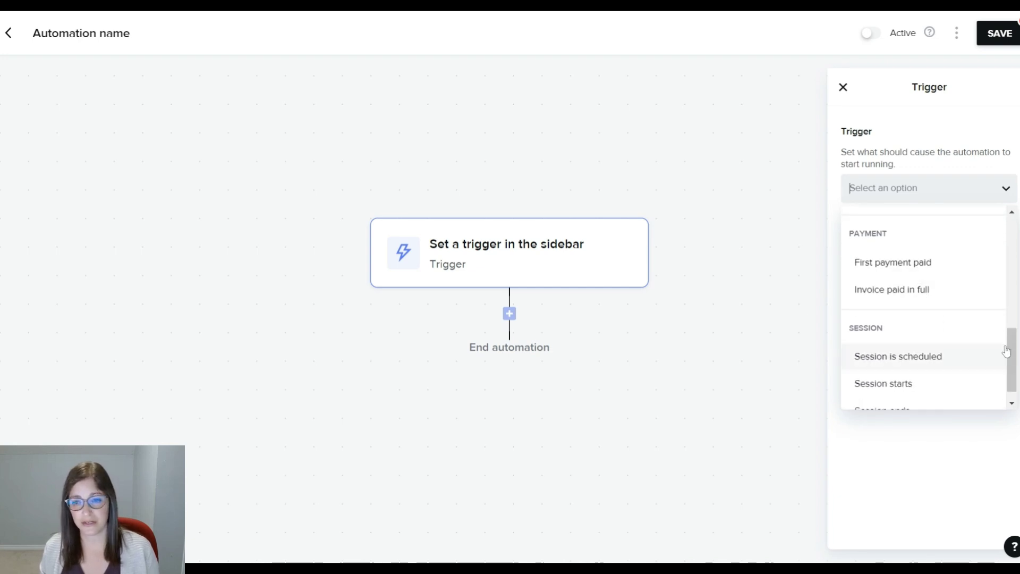
pyautogui.scroll(-1, 1000, 372)
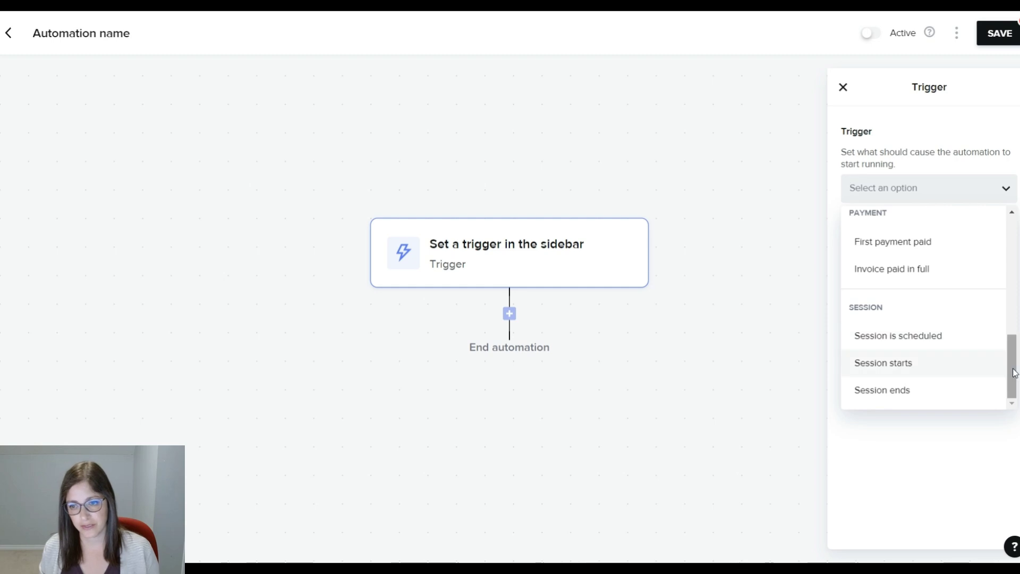
pyautogui.moveTo(1013, 381); pyautogui.dragTo(1012, 280)
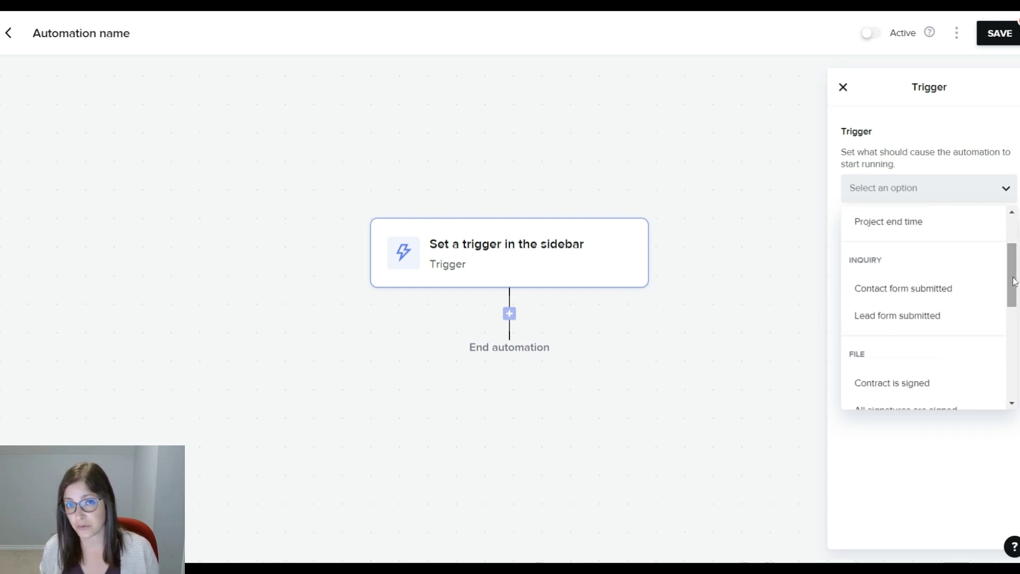
pyautogui.click(912, 297)
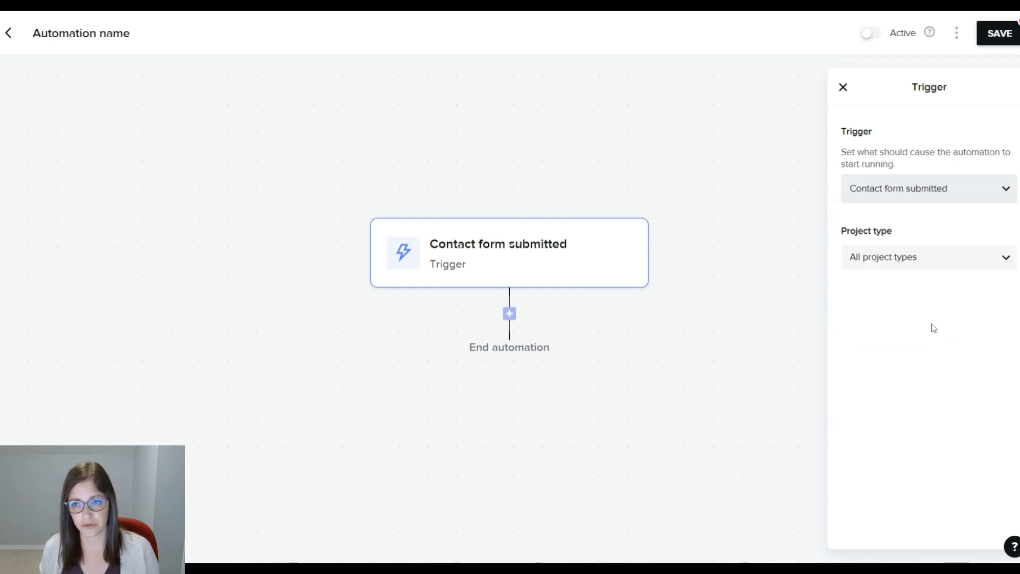
pyautogui.click(953, 264)
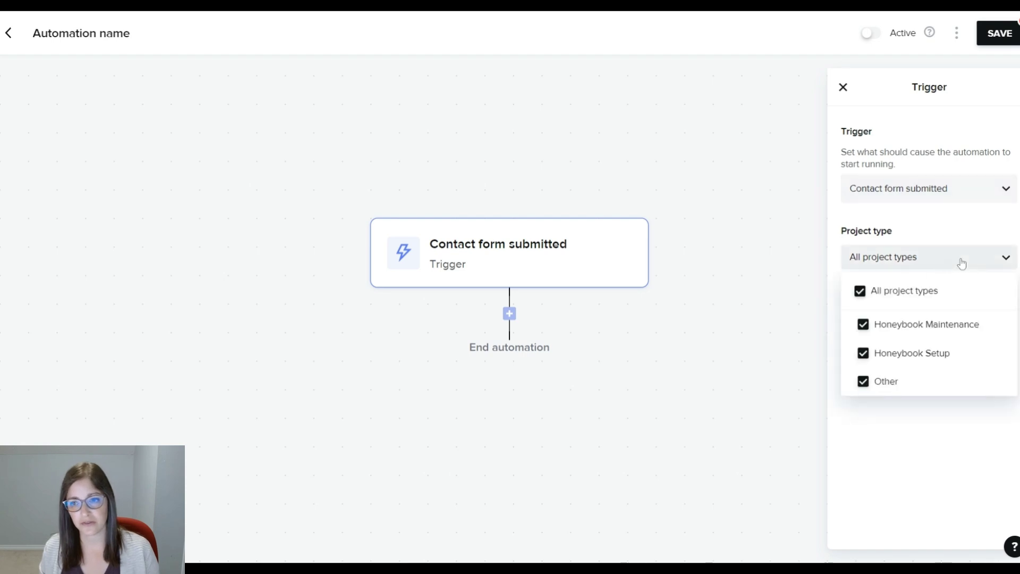
pyautogui.click(895, 263)
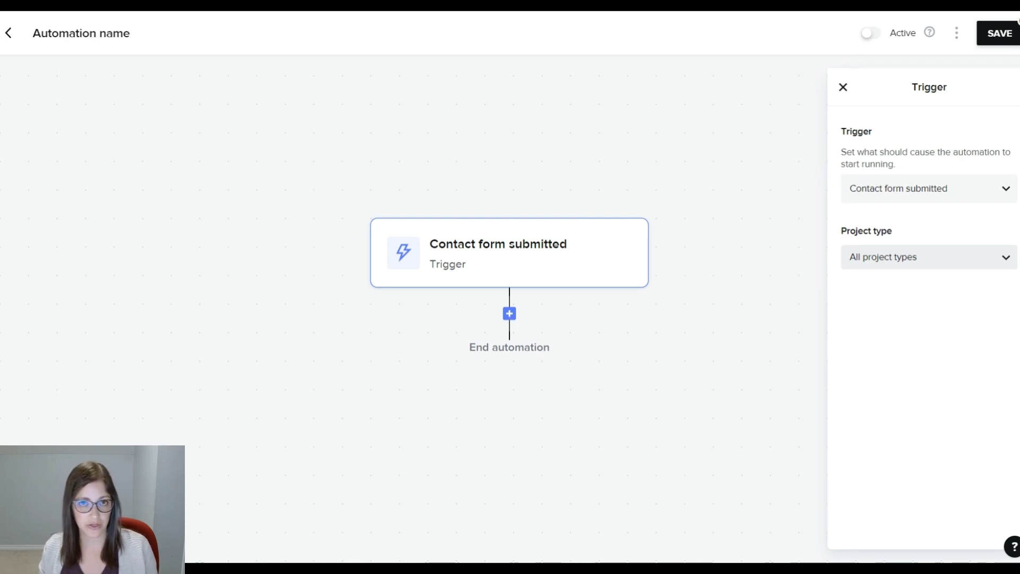
# - Add a Send email action directly after the Contact form submitted trigger
pyautogui.click(509, 313)
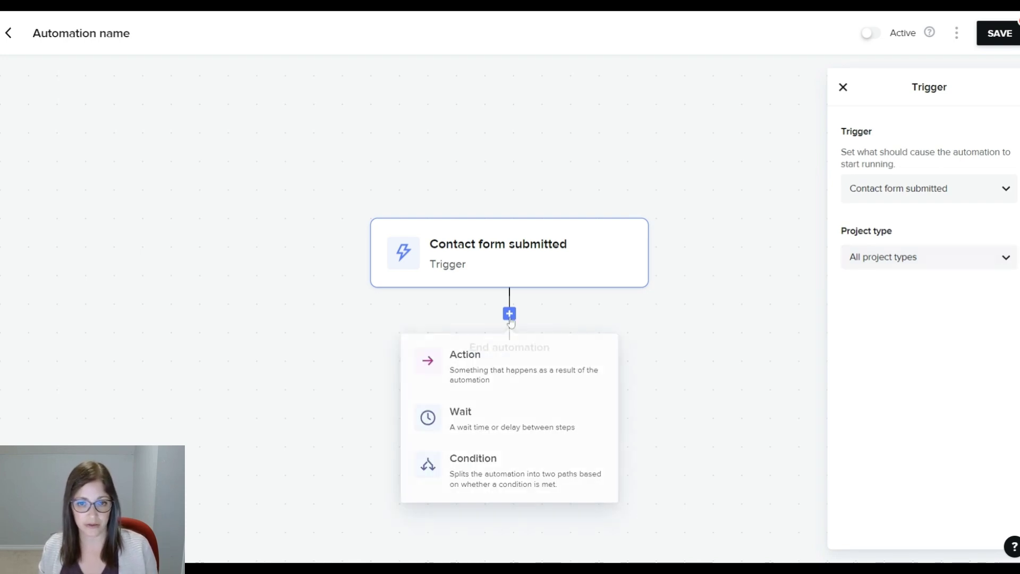
pyautogui.click(480, 364)
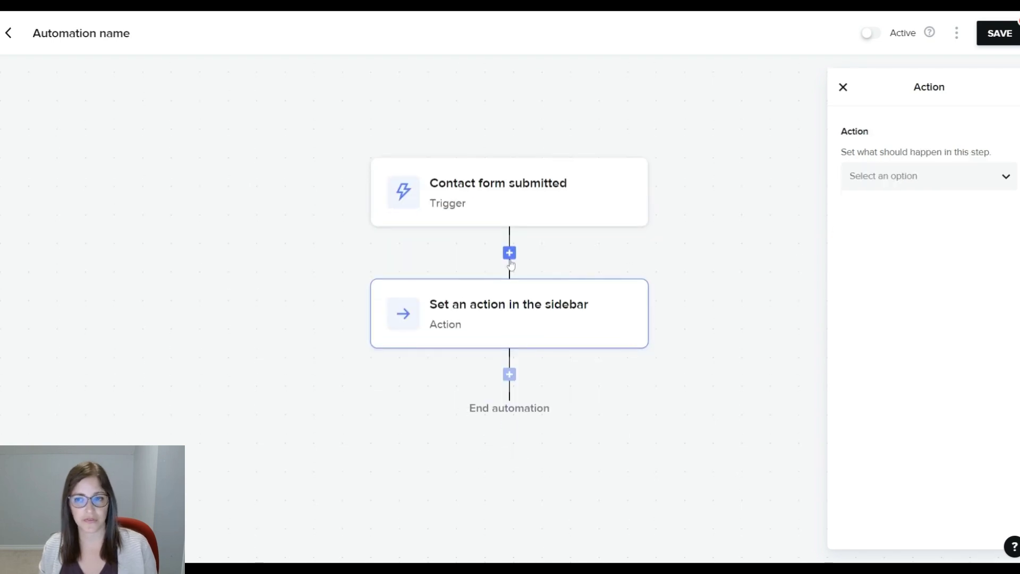
pyautogui.click(923, 177)
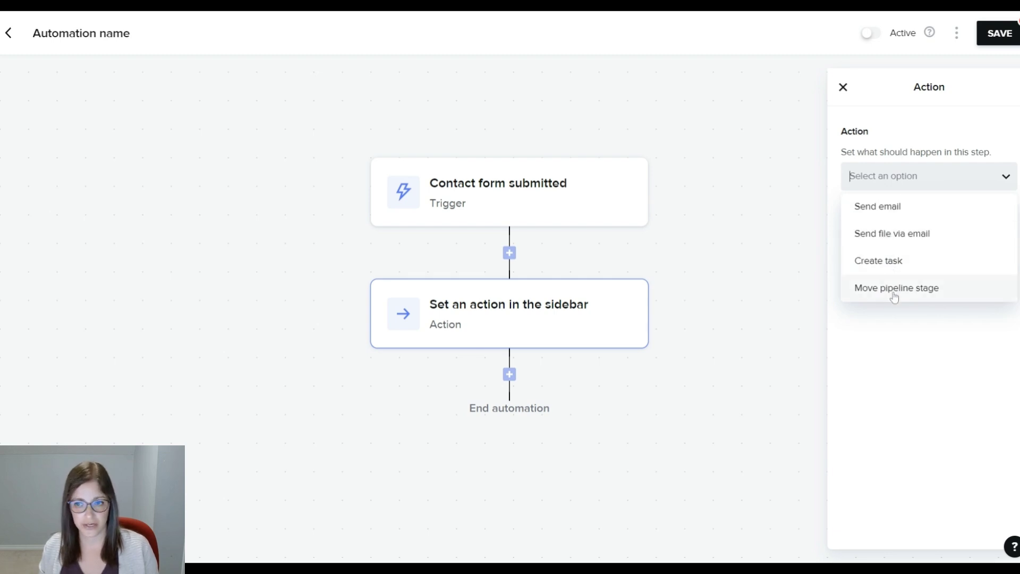
pyautogui.click(877, 207)
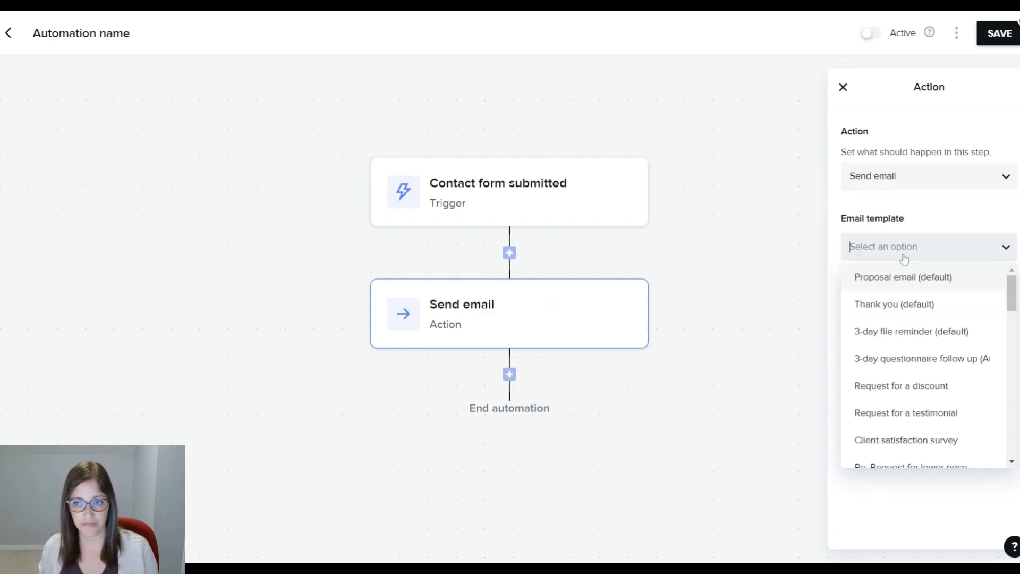
pyautogui.moveTo(1012, 300); pyautogui.dragTo(1005, 382)
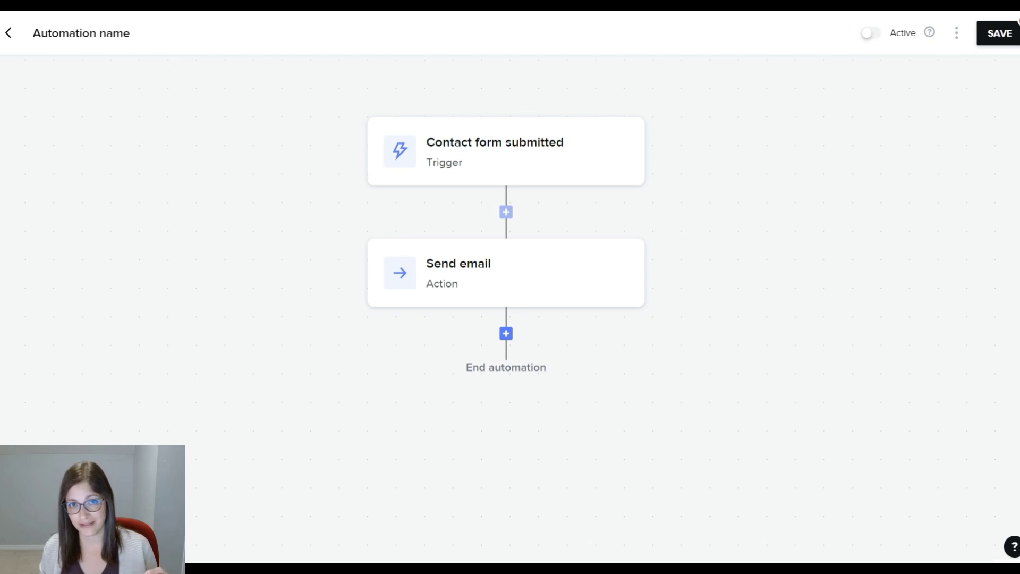
pyautogui.click(506, 333)
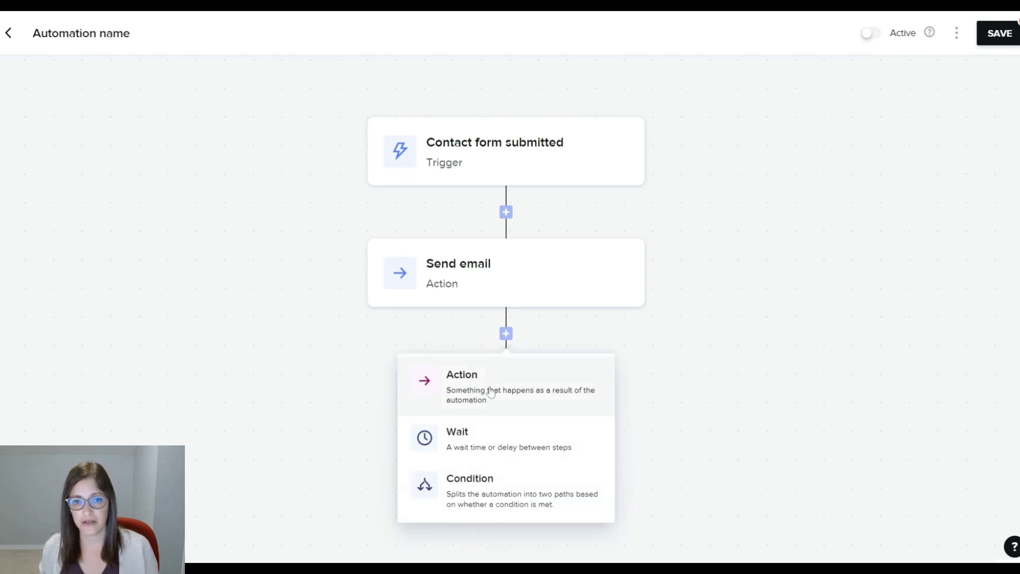
# - Make the second step a Send email using the '01 HB Inquiry | 02' template, with approval required
pyautogui.click(495, 392)
pyautogui.click(917, 183)
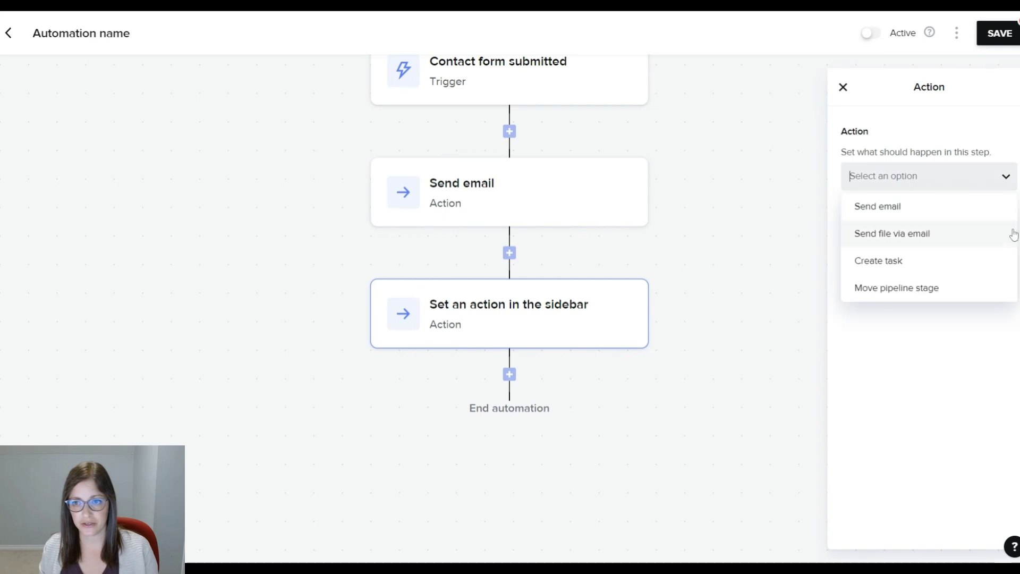
pyautogui.click(932, 207)
pyautogui.click(1002, 252)
pyautogui.scroll(-10, 1005, 364)
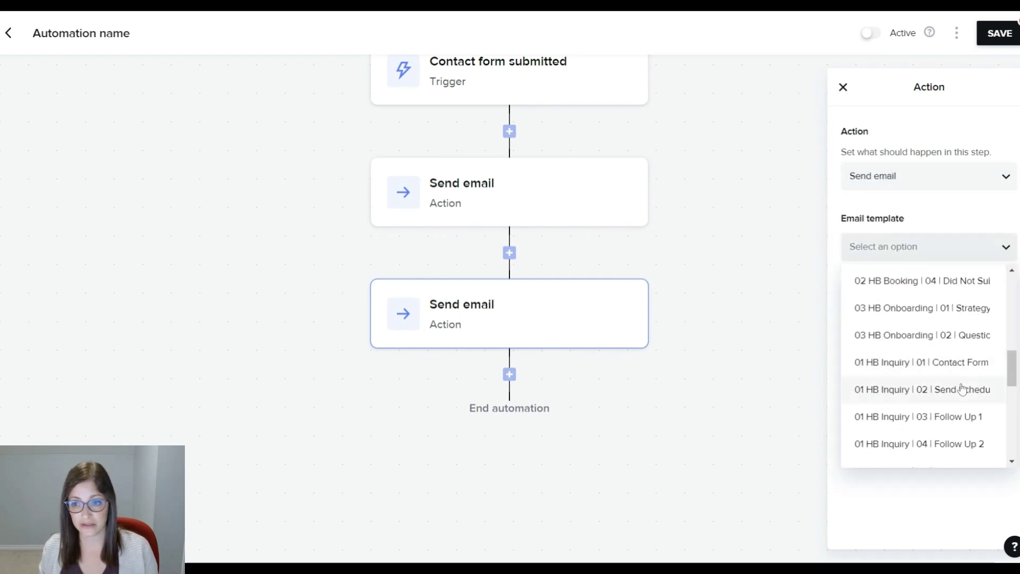
pyautogui.click(963, 390)
pyautogui.click(1006, 289)
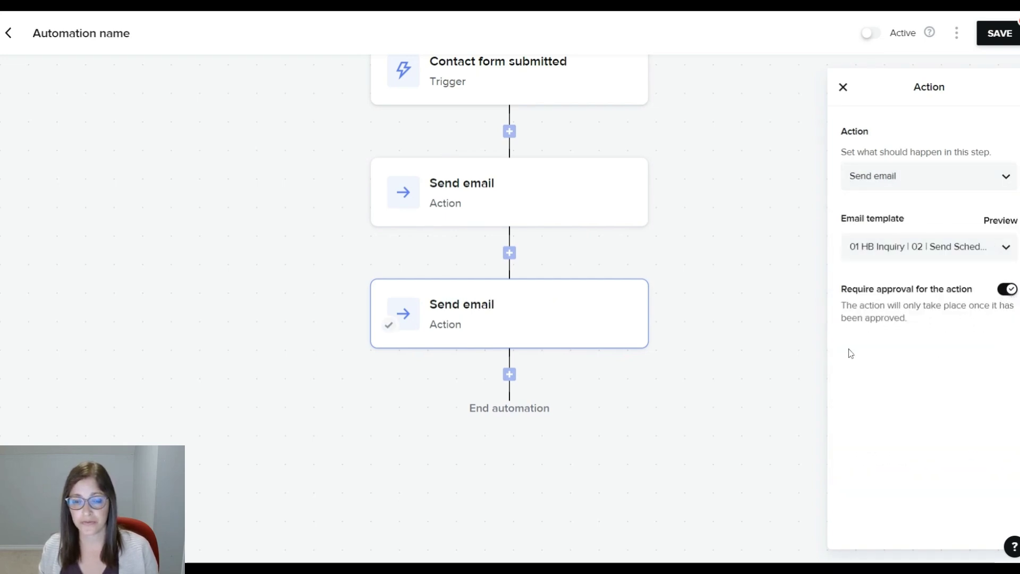
pyautogui.scroll(1, 791, 357)
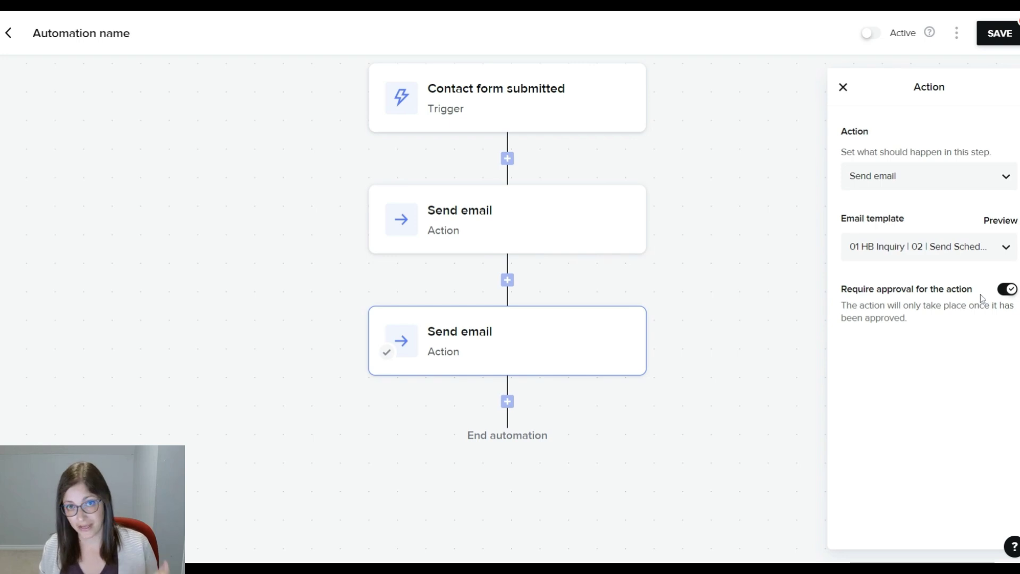
pyautogui.moveTo(653, 408); pyautogui.dragTo(648, 393)
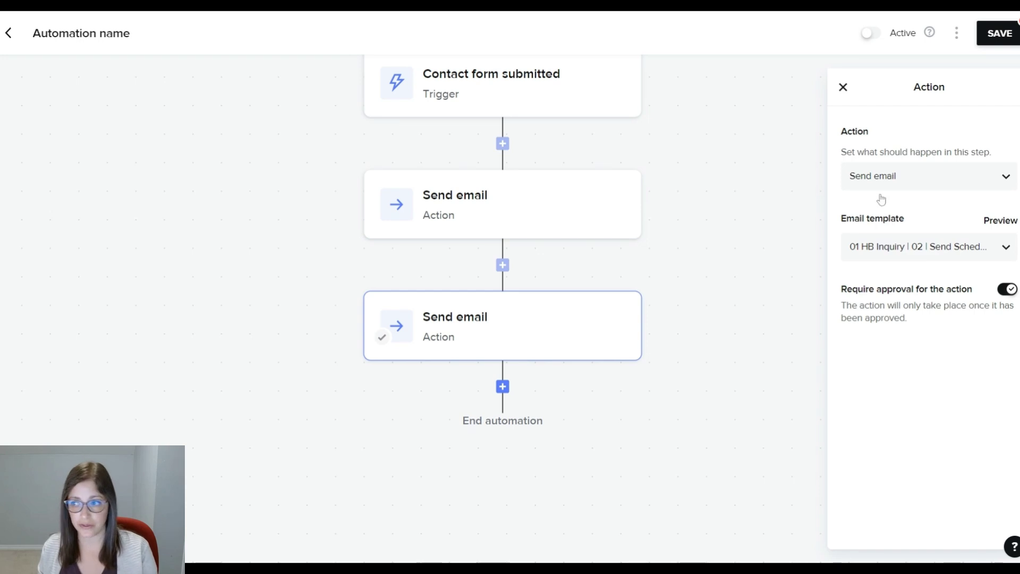
# - Add a Session was scheduled condition for Discovery Call, limited to a 2-day timeframe
pyautogui.click(503, 386)
pyautogui.click(460, 340)
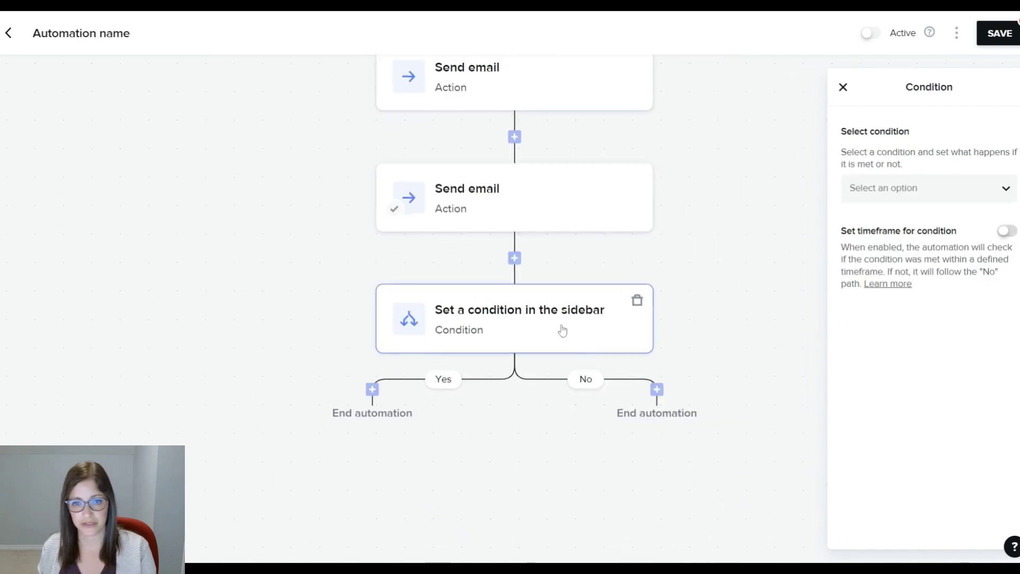
pyautogui.click(898, 196)
pyautogui.click(880, 219)
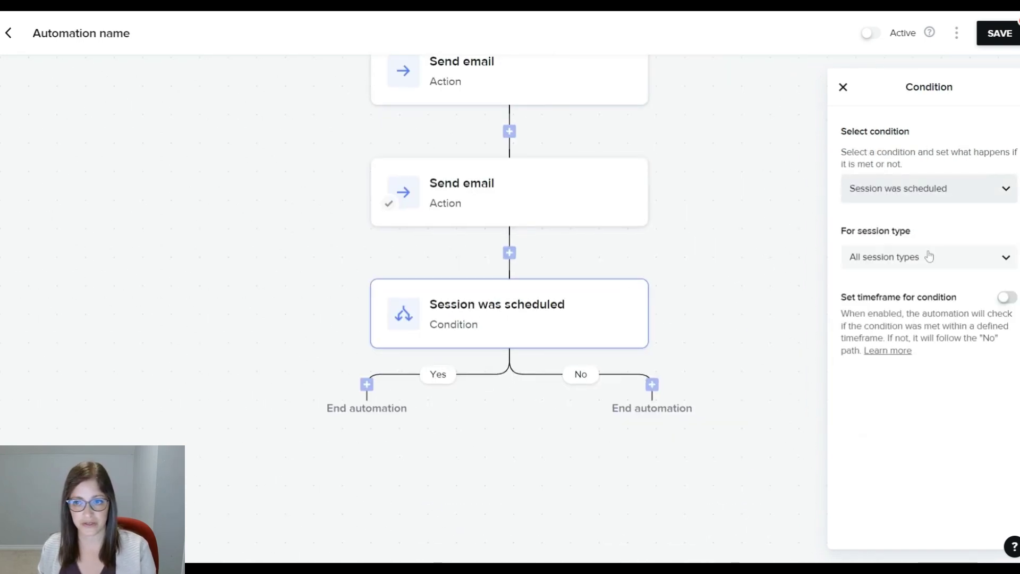
pyautogui.click(928, 257)
pyautogui.click(916, 296)
pyautogui.click(901, 361)
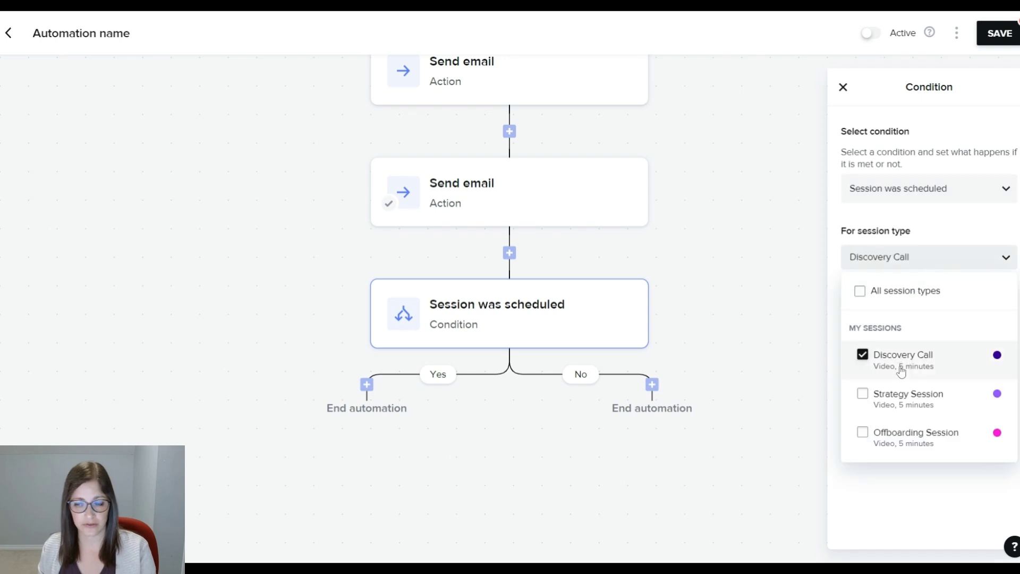
pyautogui.click(881, 215)
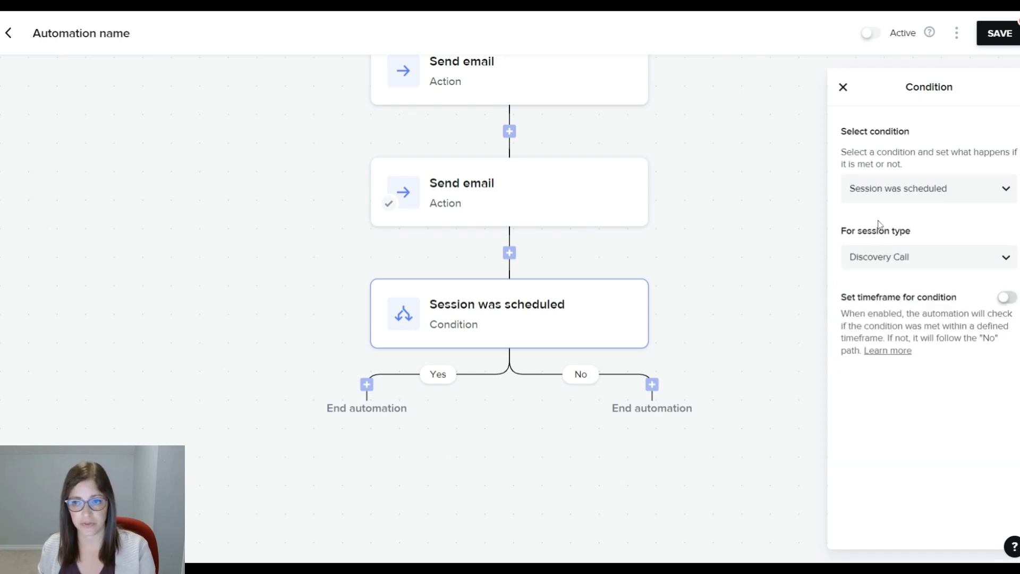
pyautogui.click(1008, 299)
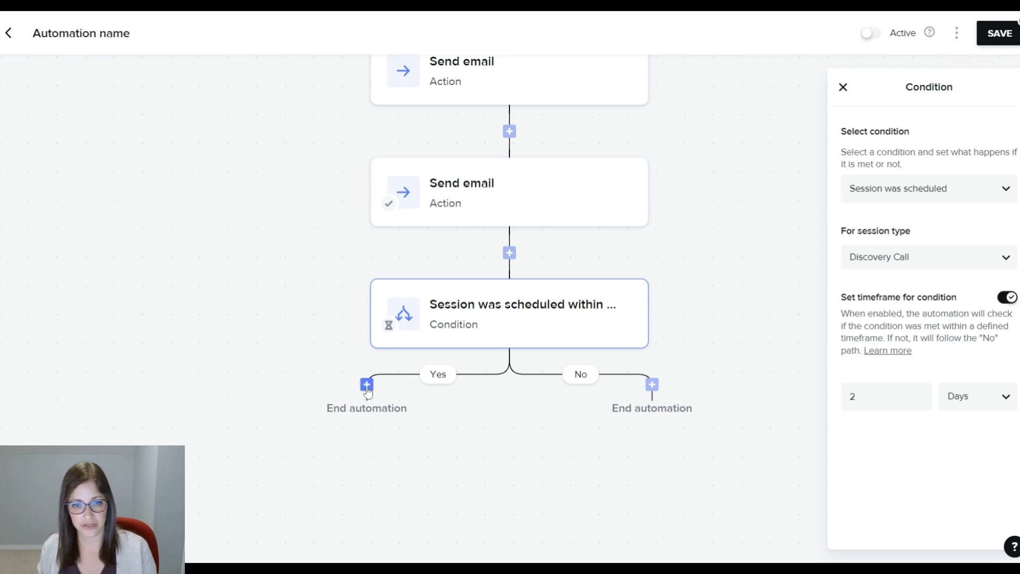
pyautogui.click(368, 385)
# - On the Yes branch, add a Move pipeline stage action to Consult Booked
pyautogui.click(319, 217)
pyautogui.click(942, 184)
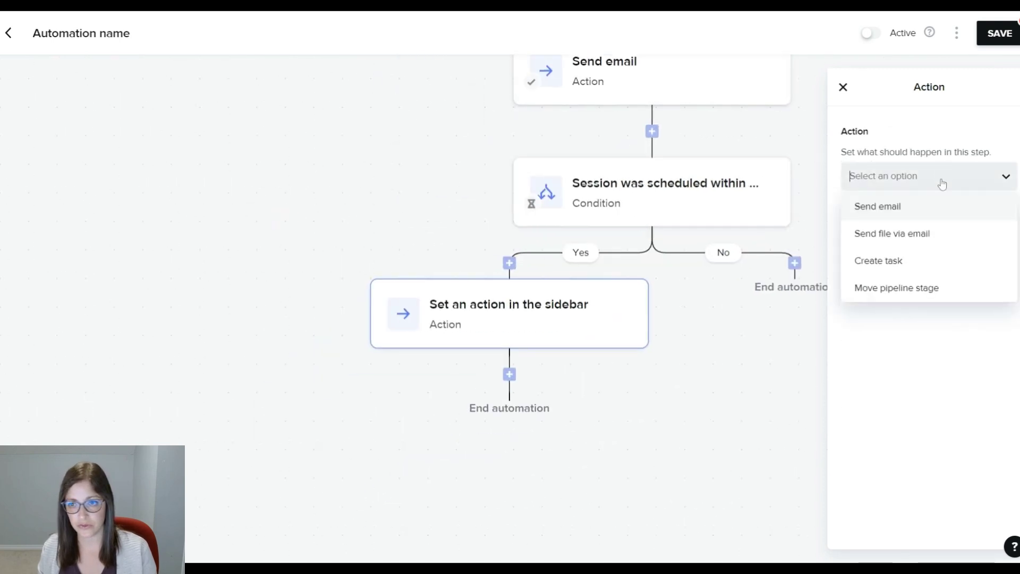
pyautogui.click(913, 287)
pyautogui.click(919, 248)
pyautogui.click(911, 299)
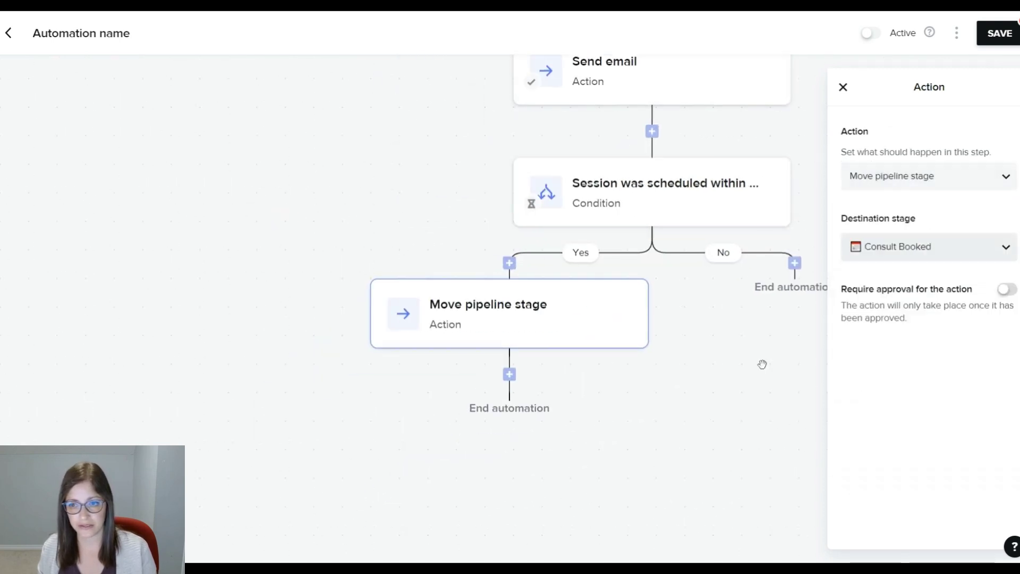
pyautogui.moveTo(783, 412); pyautogui.dragTo(464, 414)
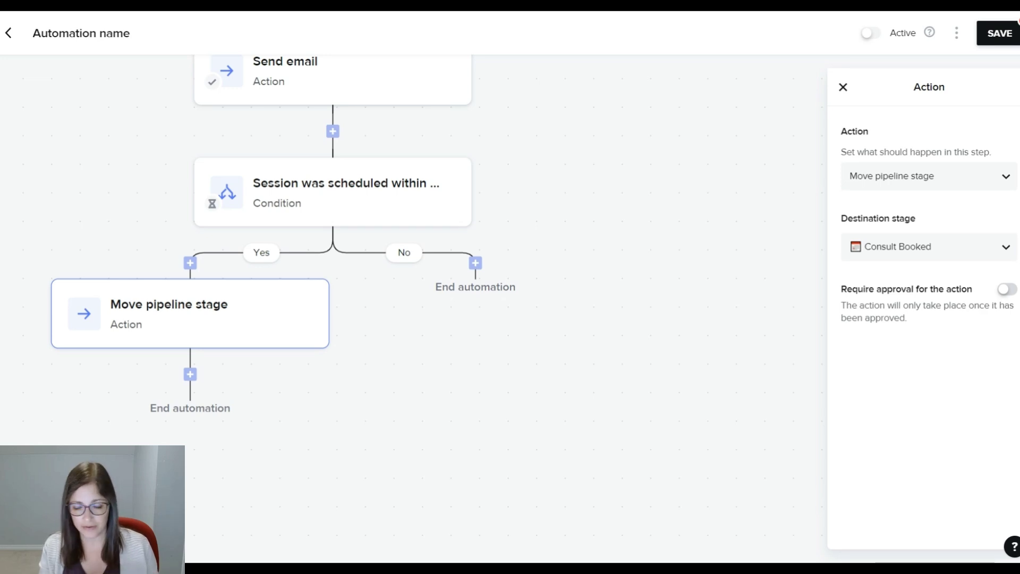
pyautogui.moveTo(722, 286); pyautogui.dragTo(856, 336)
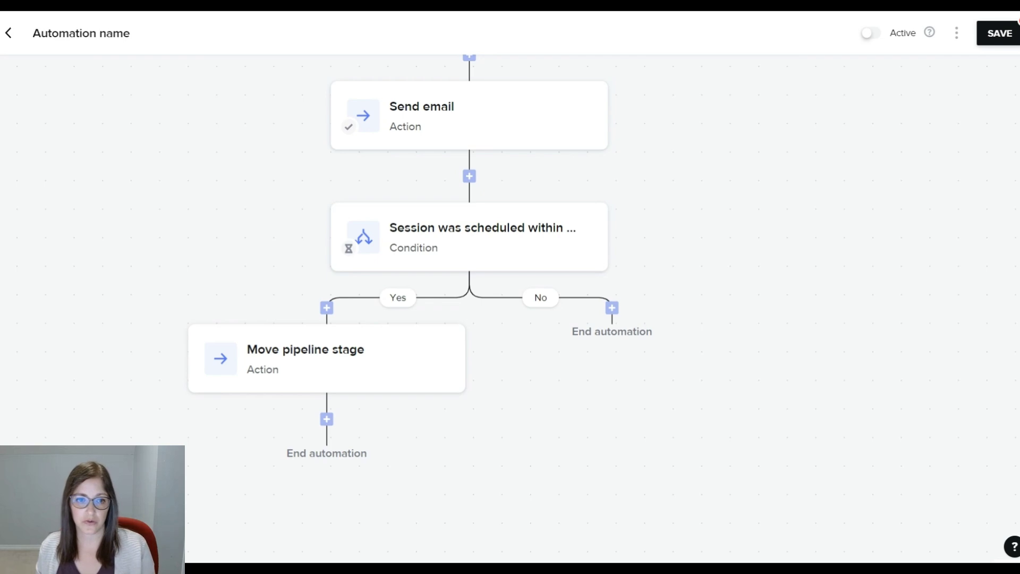
pyautogui.moveTo(330, 378)
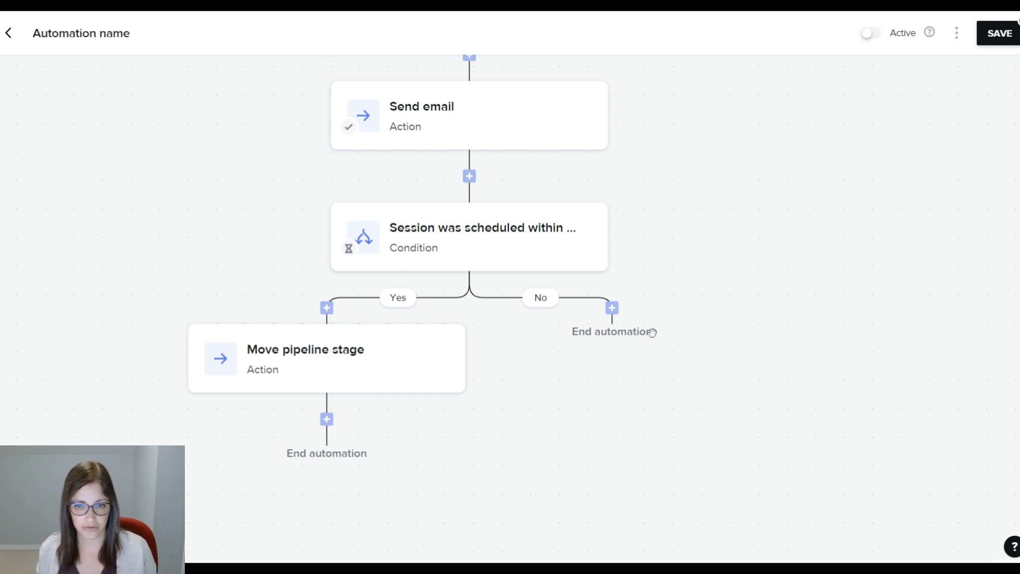
pyautogui.moveTo(797, 304); pyautogui.dragTo(713, 268)
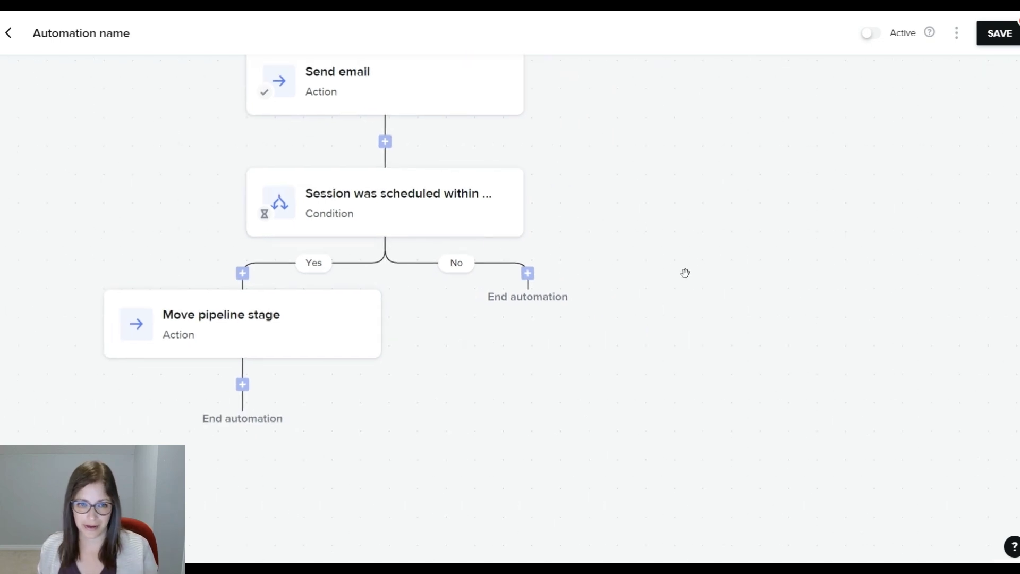
pyautogui.click(362, 212)
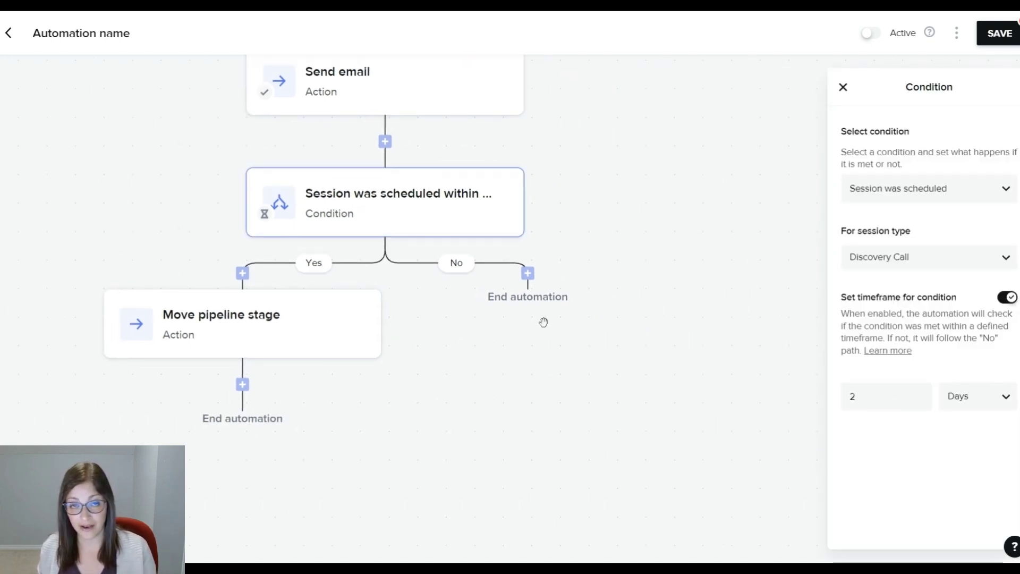
# - On the No branch, send the '01 HB Inquiry | 03 | Follow Up 1' email
pyautogui.click(528, 273)
pyautogui.click(526, 350)
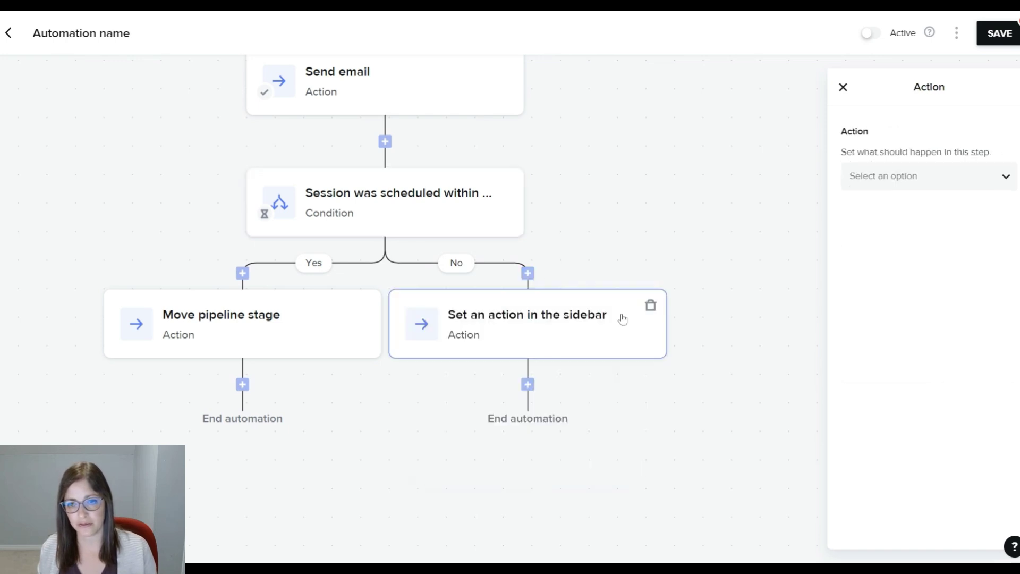
pyautogui.click(903, 175)
pyautogui.click(894, 206)
pyautogui.click(1004, 261)
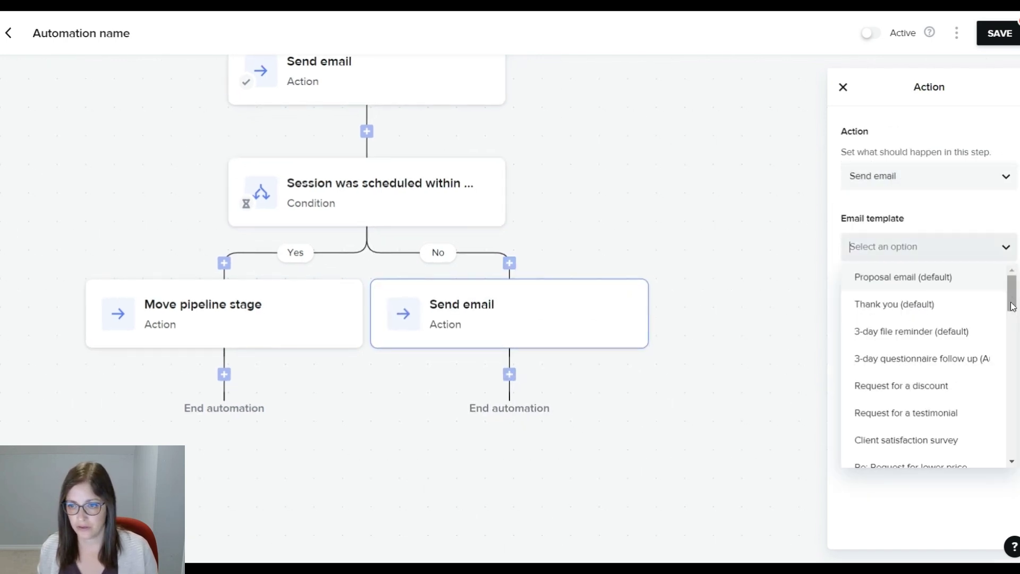
pyautogui.scroll(-10, 1009, 372)
pyautogui.scroll(-2, 1009, 378)
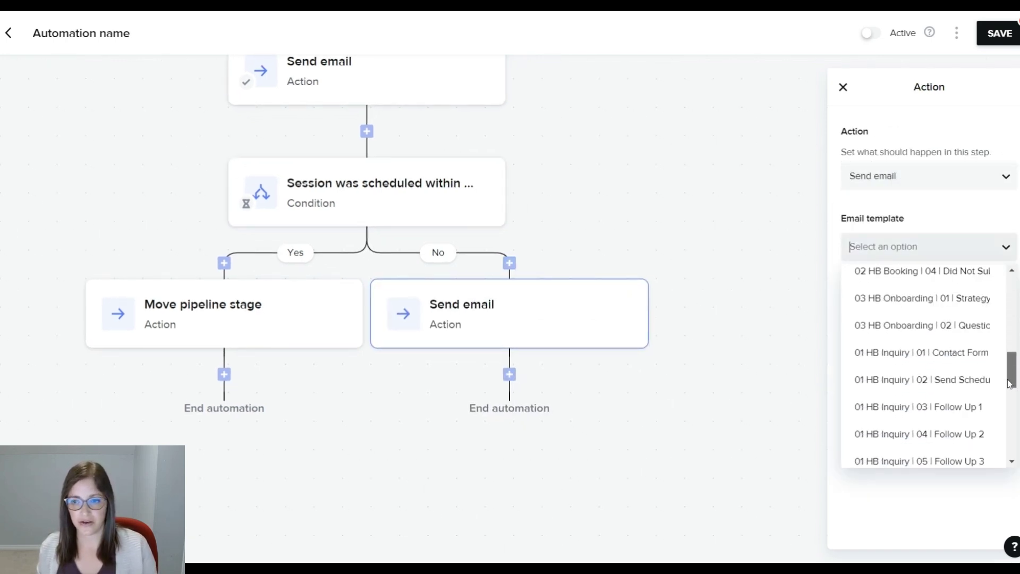
pyautogui.click(951, 400)
pyautogui.click(787, 307)
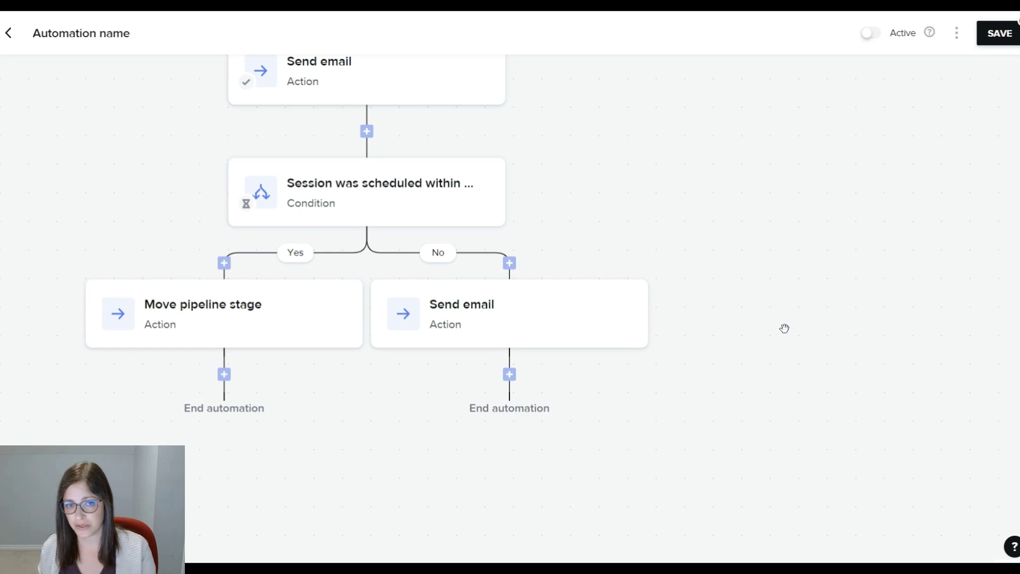
pyautogui.moveTo(780, 417); pyautogui.dragTo(763, 319)
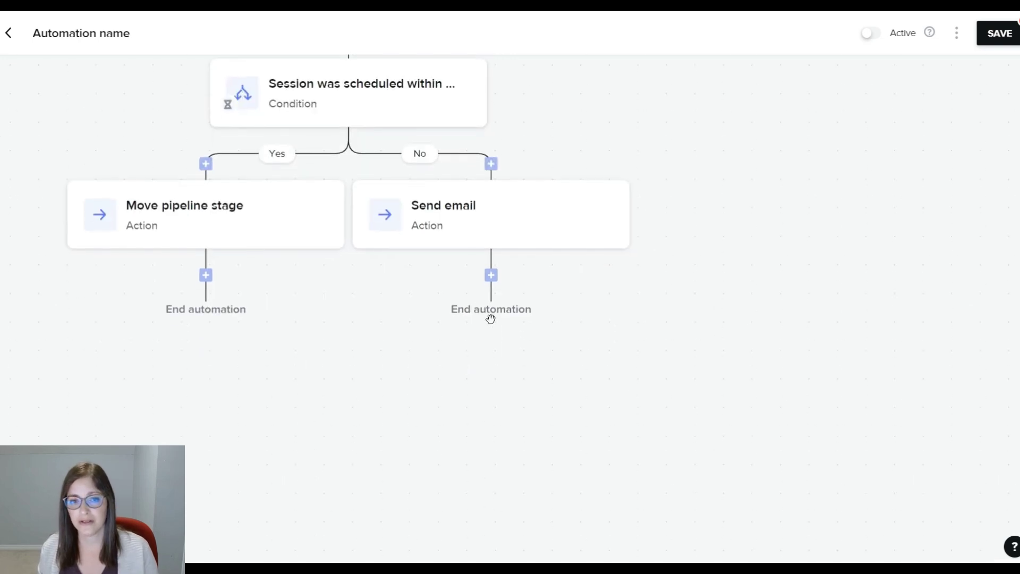
pyautogui.click(491, 275)
# - Add a second Session was scheduled condition for Discovery Call with a 3-day timeframe
pyautogui.click(457, 423)
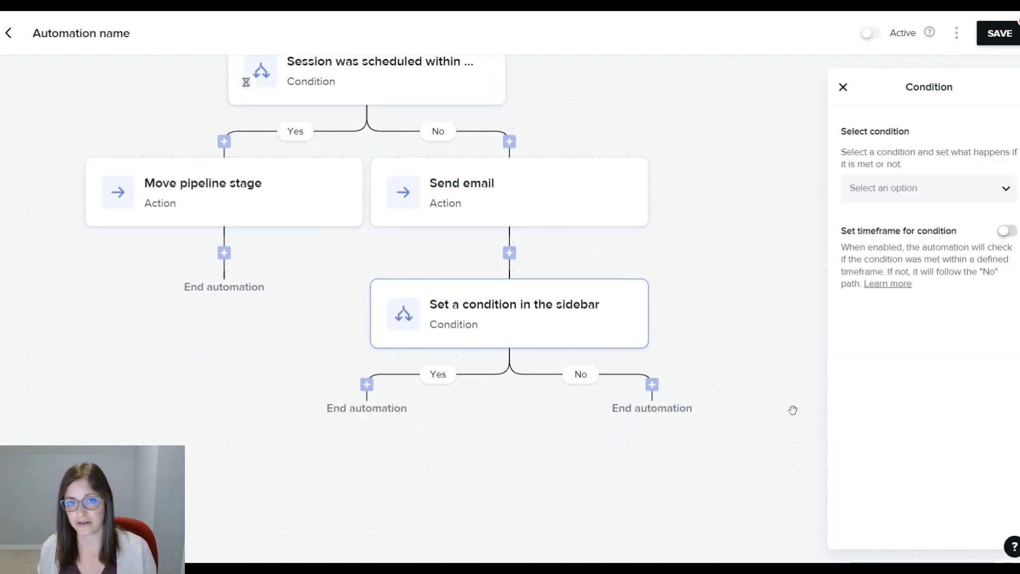
pyautogui.click(914, 192)
pyautogui.click(911, 219)
pyautogui.click(908, 268)
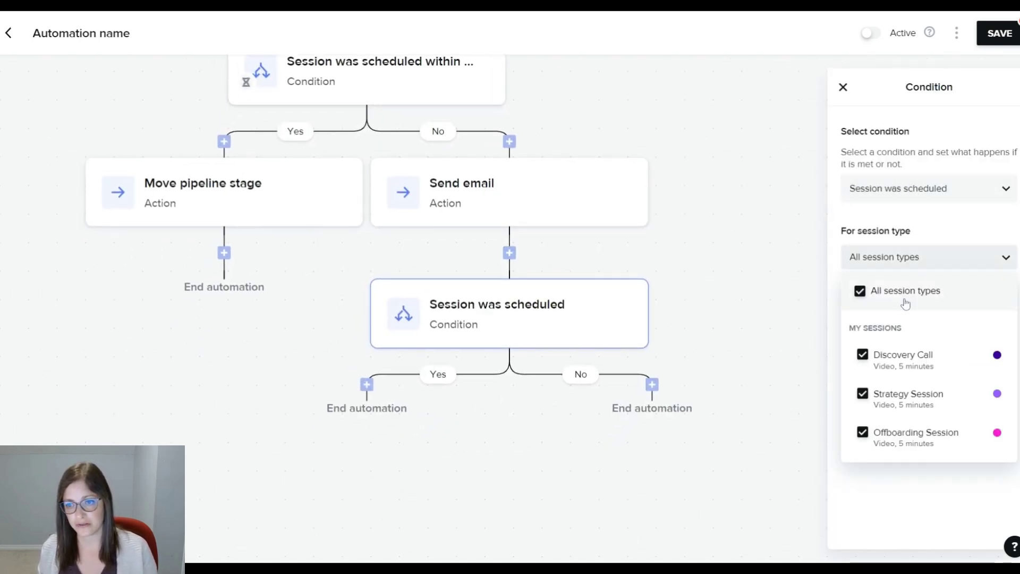
pyautogui.click(862, 354)
pyautogui.click(880, 225)
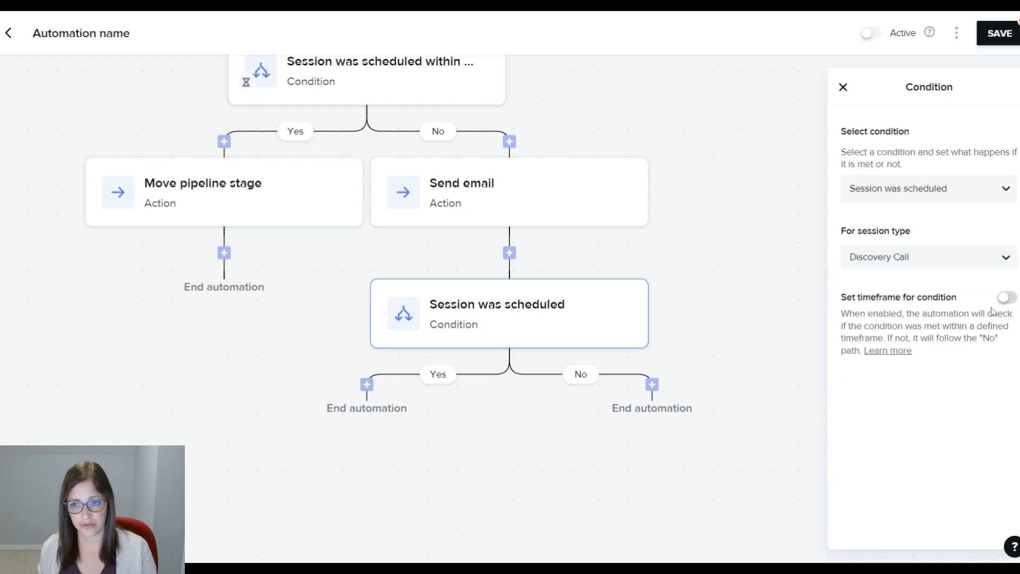
pyautogui.click(1006, 299)
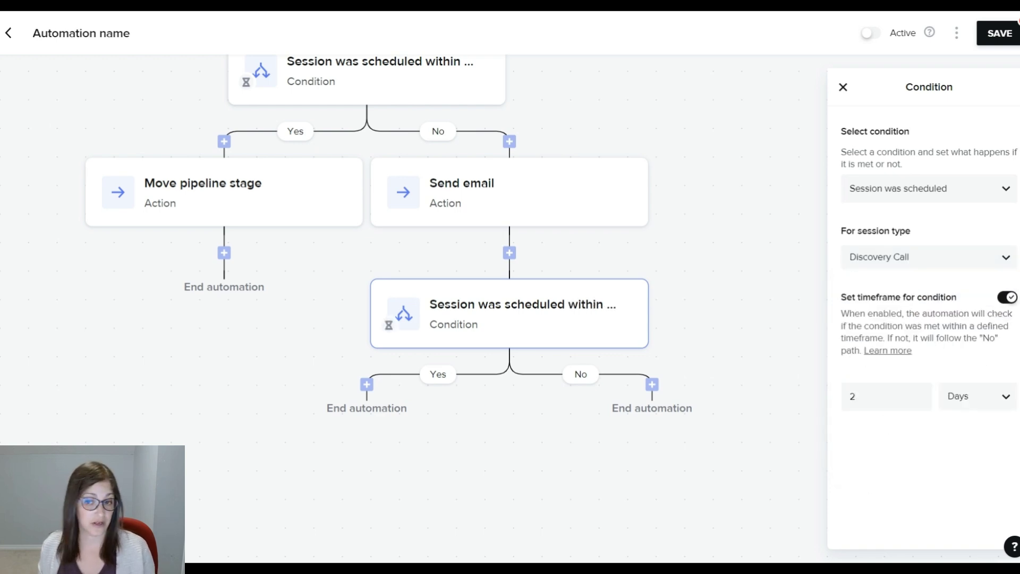
pyautogui.click(855, 397)
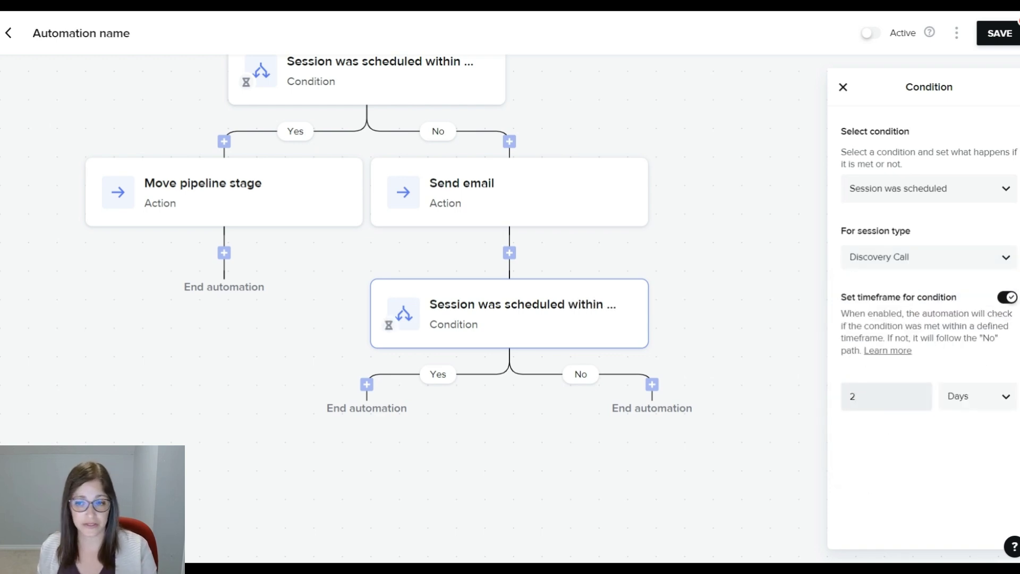
pyautogui.press('BackSpace')
pyautogui.write('3')
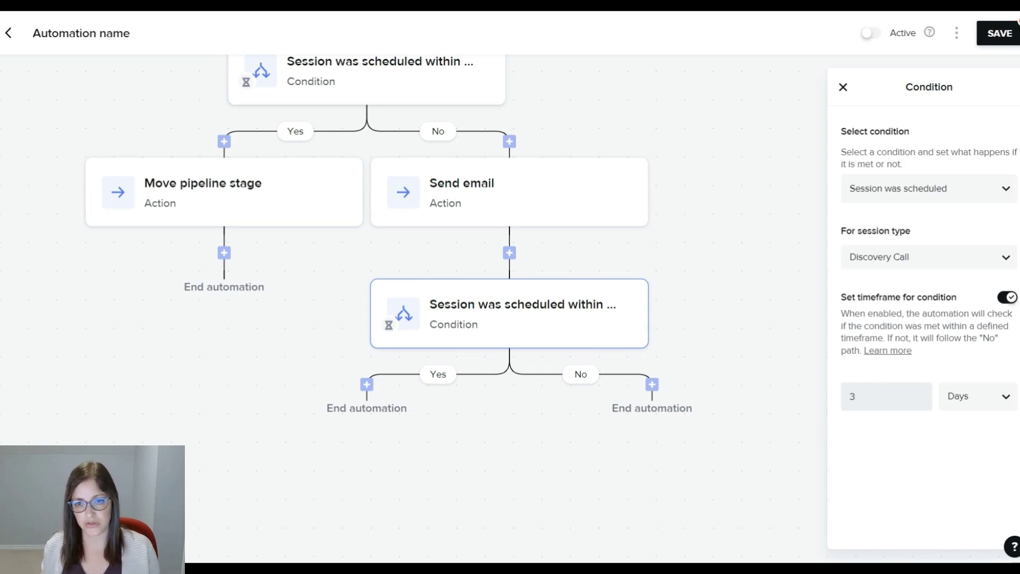
pyautogui.click(367, 385)
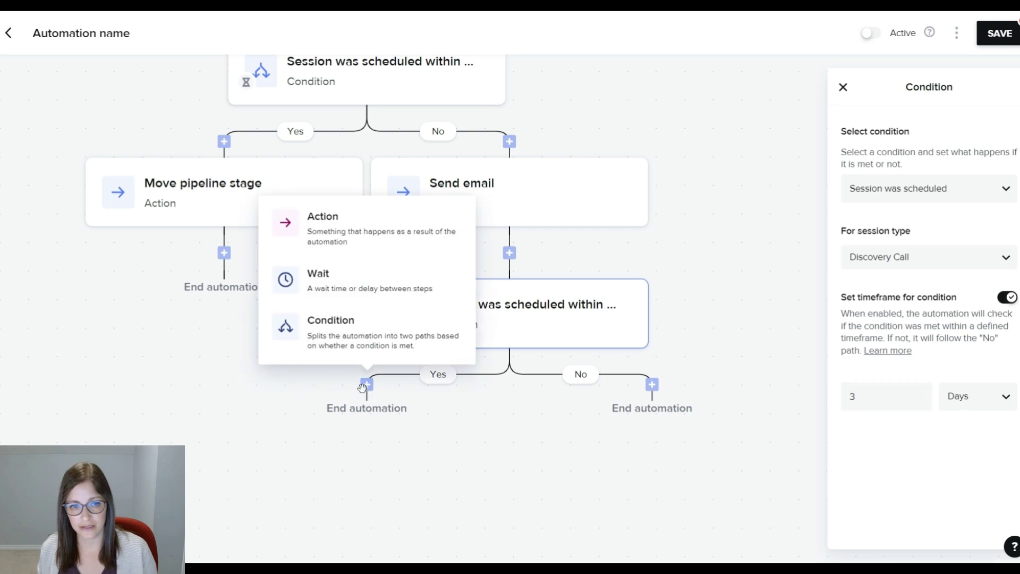
# - On the second condition's Yes branch, move the pipeline stage to Consult Booked
pyautogui.click(354, 253)
pyautogui.click(877, 176)
pyautogui.click(883, 282)
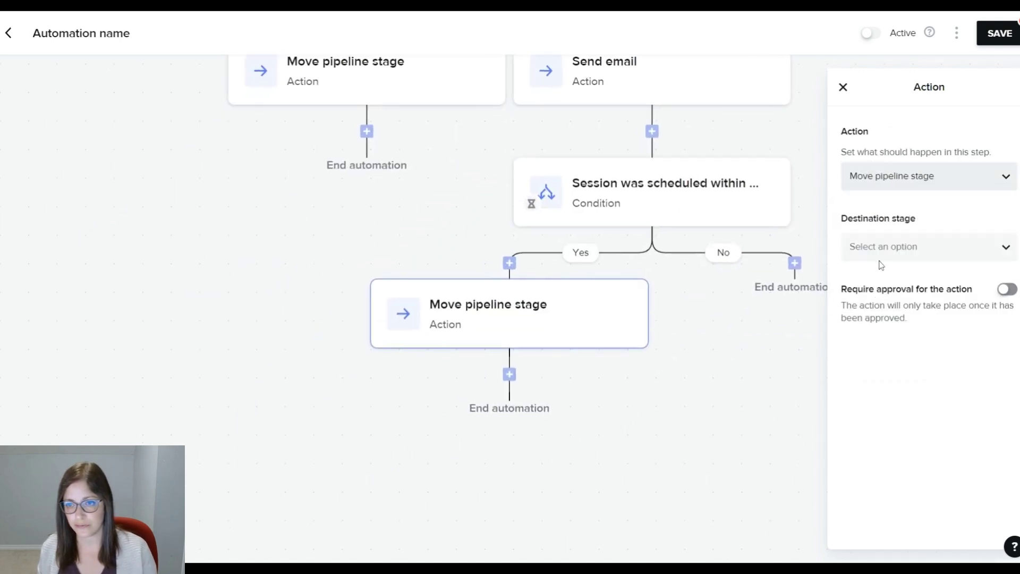
pyautogui.click(880, 250)
pyautogui.click(876, 301)
# - On its No branch, send the '01 HB Inquiry | 04 | Follow Up 2' email
pyautogui.moveTo(734, 387); pyautogui.dragTo(553, 336)
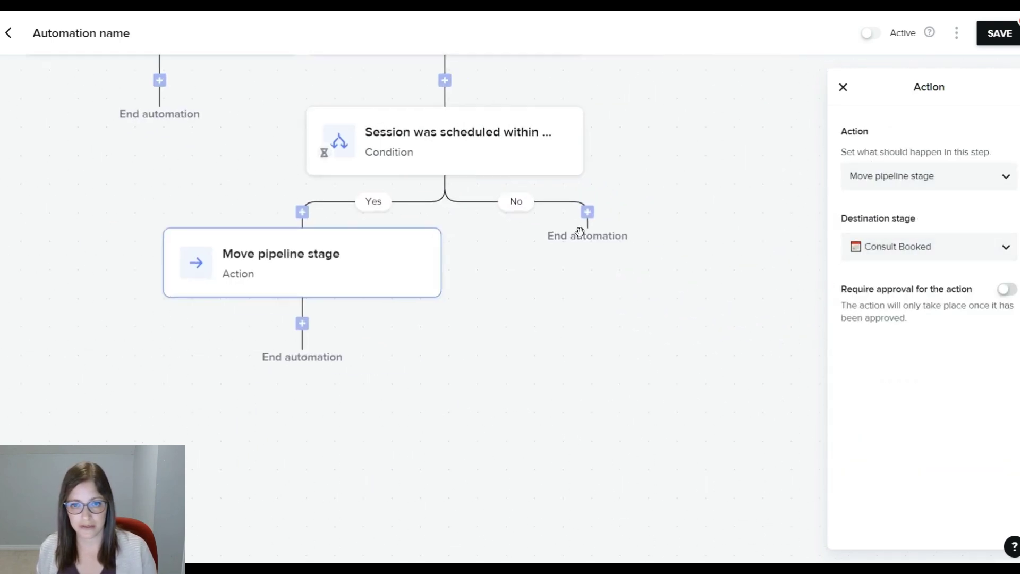
pyautogui.click(588, 212)
pyautogui.click(567, 287)
pyautogui.click(927, 184)
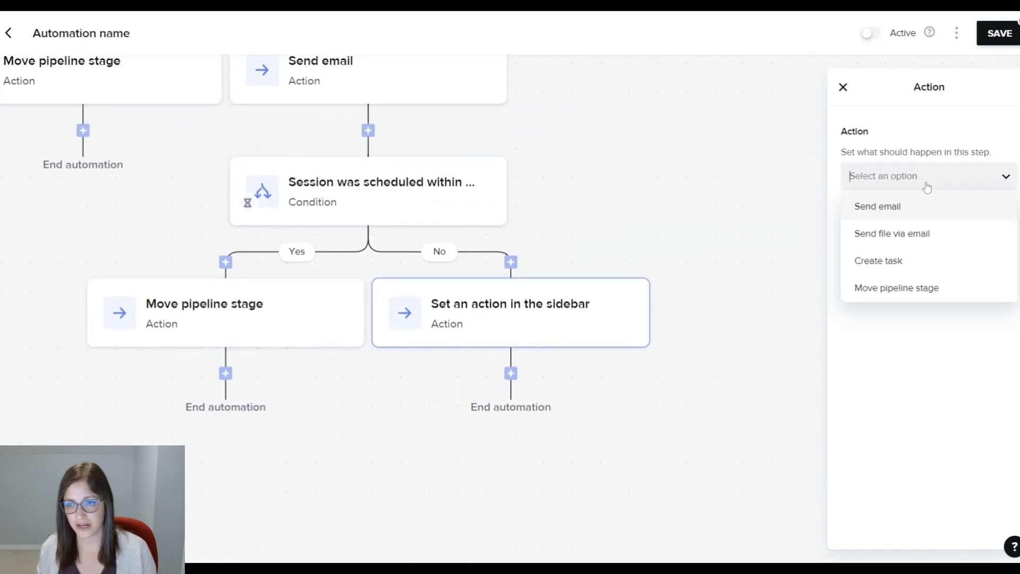
pyautogui.click(915, 212)
pyautogui.click(916, 249)
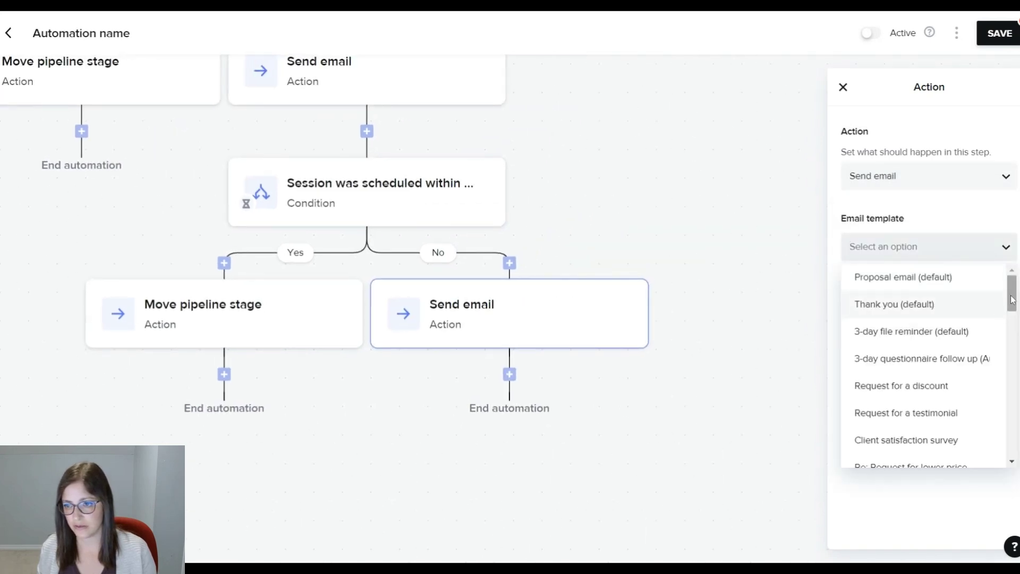
pyautogui.moveTo(1012, 299); pyautogui.dragTo(981, 394)
pyautogui.click(977, 421)
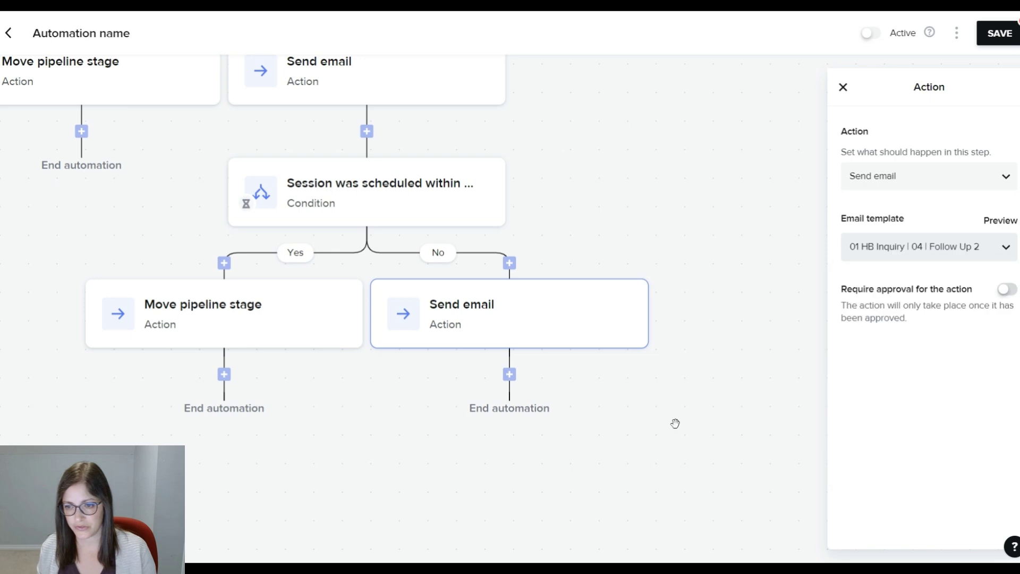
pyautogui.click(667, 448)
# - Scroll up to bring the top of the 02 Booking Automation flow into view
pyautogui.moveTo(792, 353); pyautogui.dragTo(832, 398)
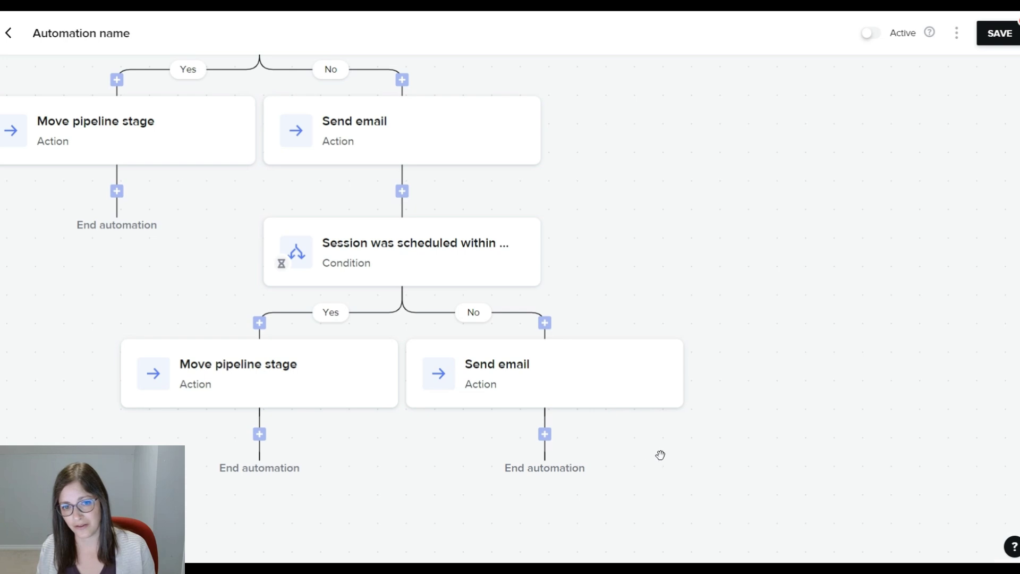
pyautogui.scroll(4, 665, 454)
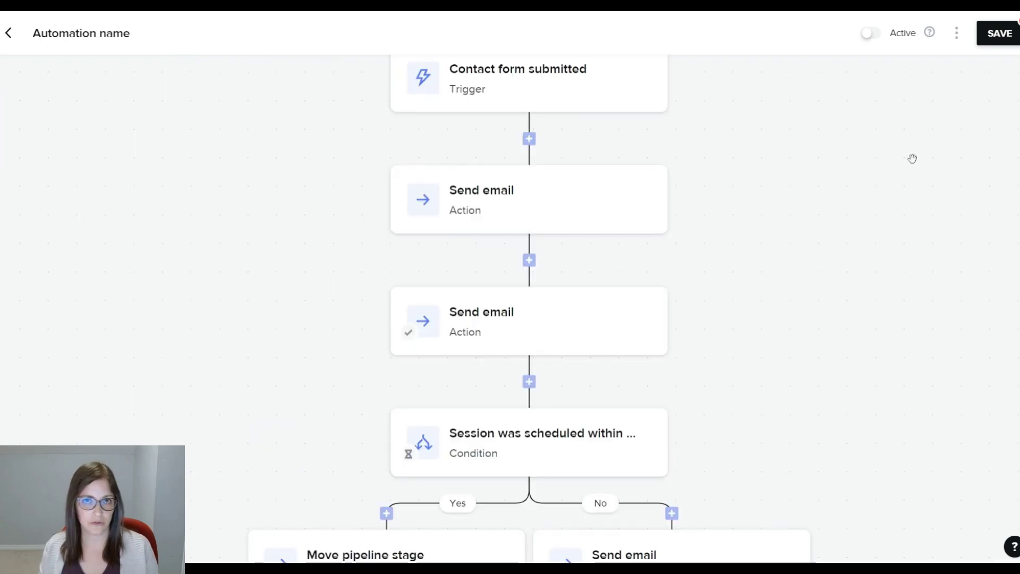
pyautogui.scroll(1, 897, 200)
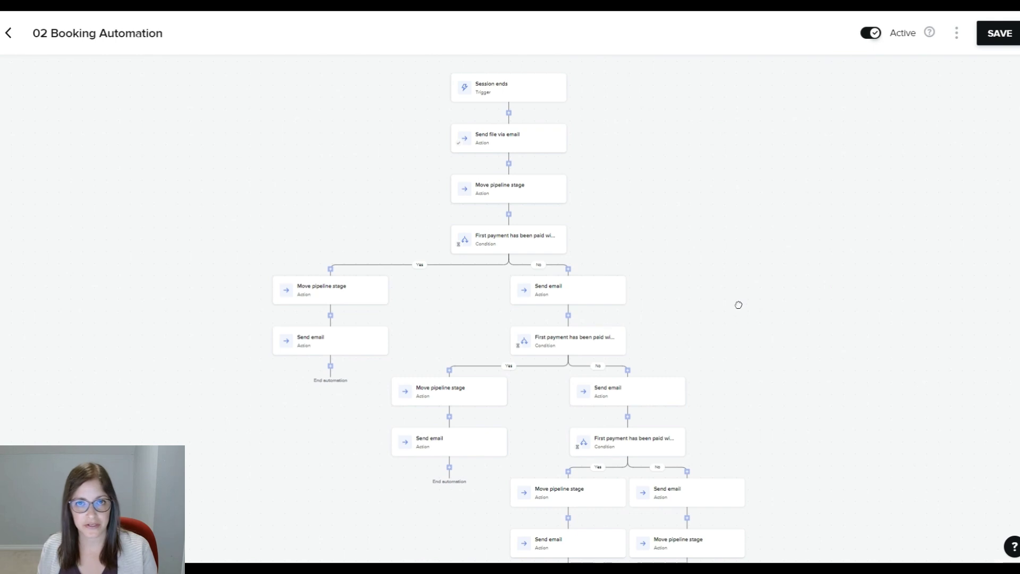
pyautogui.scroll(2, 739, 302)
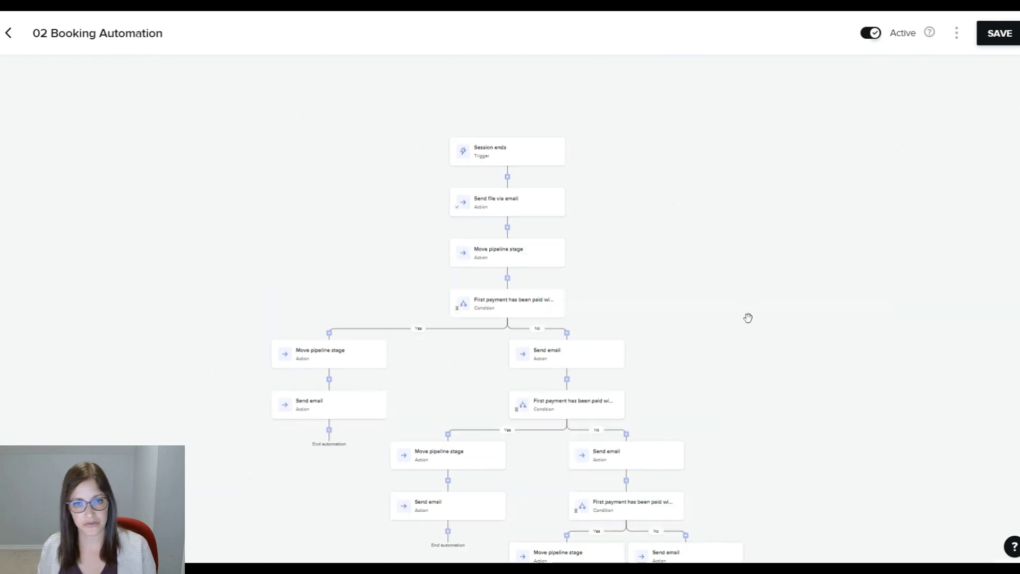
pyautogui.moveTo(749, 316); pyautogui.dragTo(740, 296)
# - Review the Session ends trigger, Services Proposal send-file step, and Proposal Sent pipeline move
pyautogui.click(480, 124)
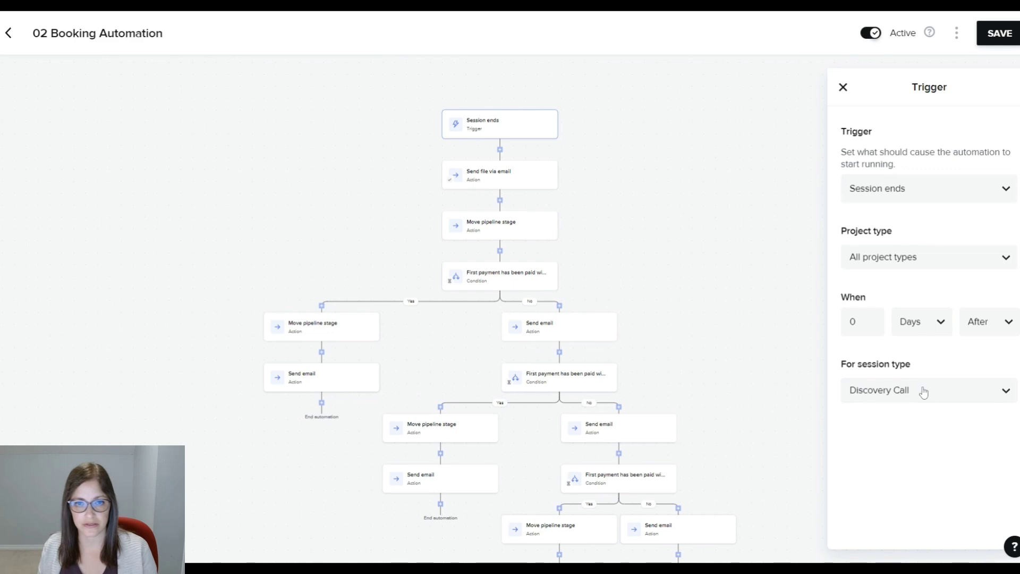
pyautogui.click(490, 177)
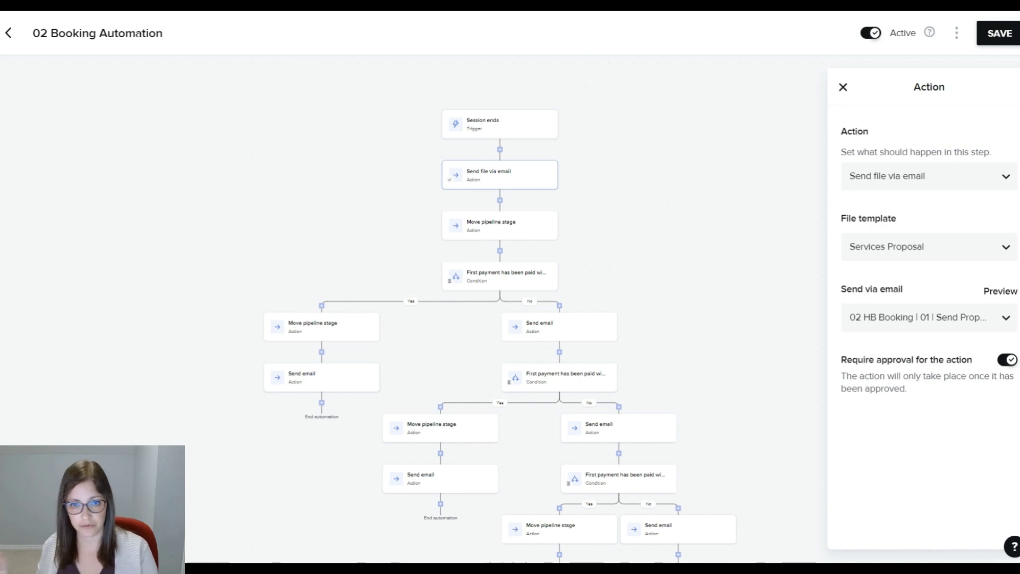
pyautogui.moveTo(519, 220)
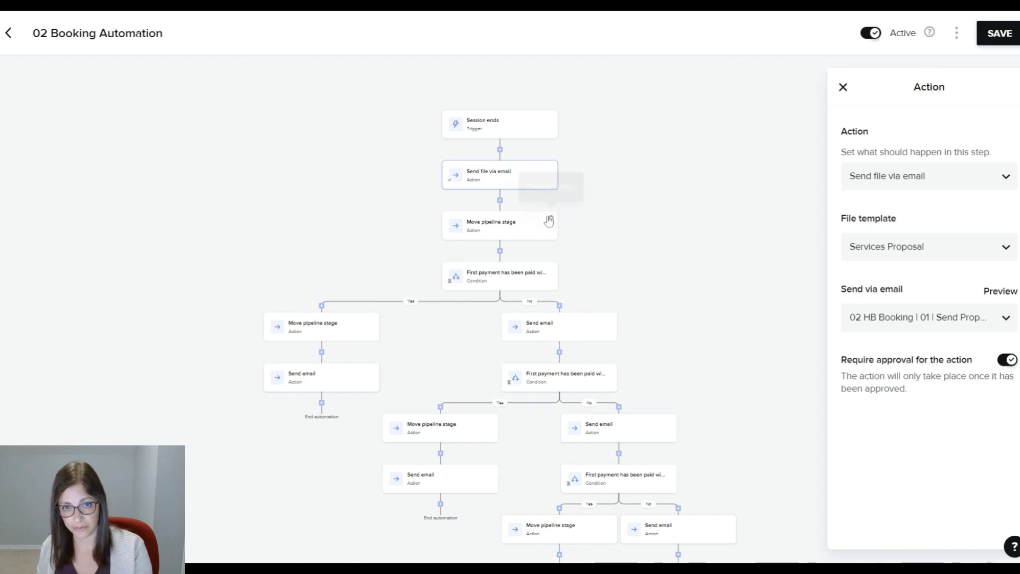
pyautogui.click(498, 237)
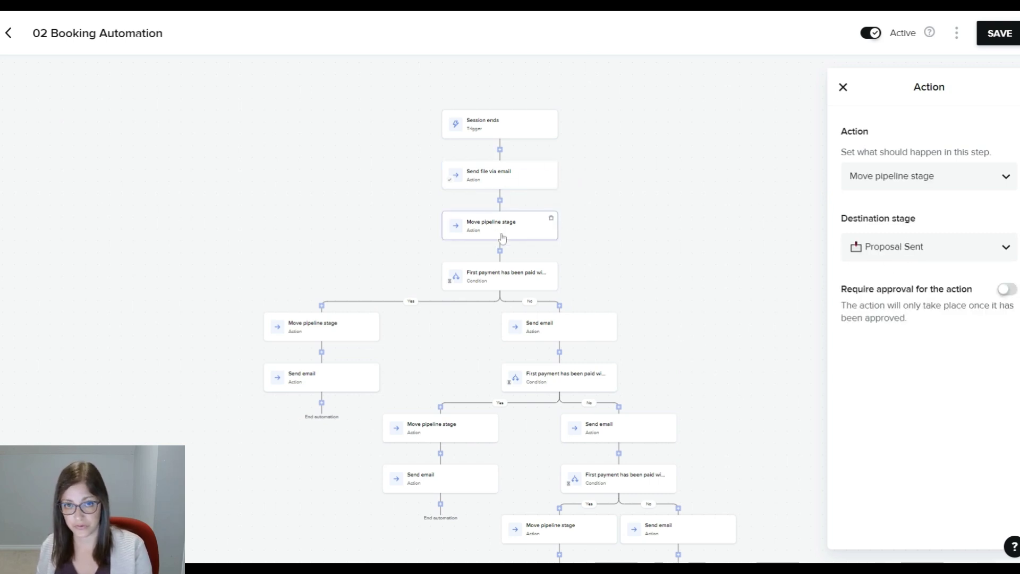
# - Review the first-payment condition, its follow-up email, the No-branch email template and the second payment condition
pyautogui.click(497, 283)
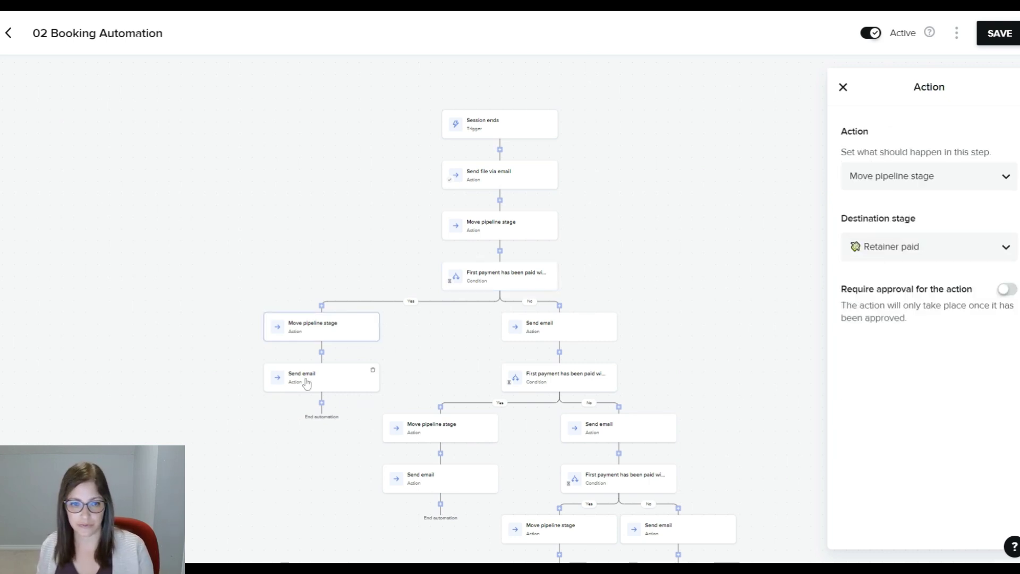
pyautogui.click(303, 386)
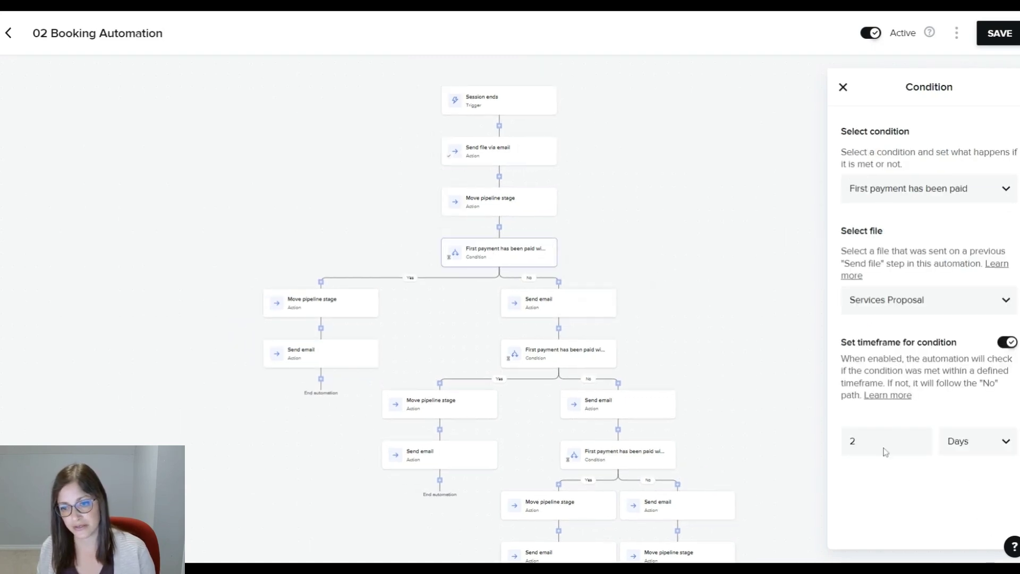
pyautogui.click(538, 305)
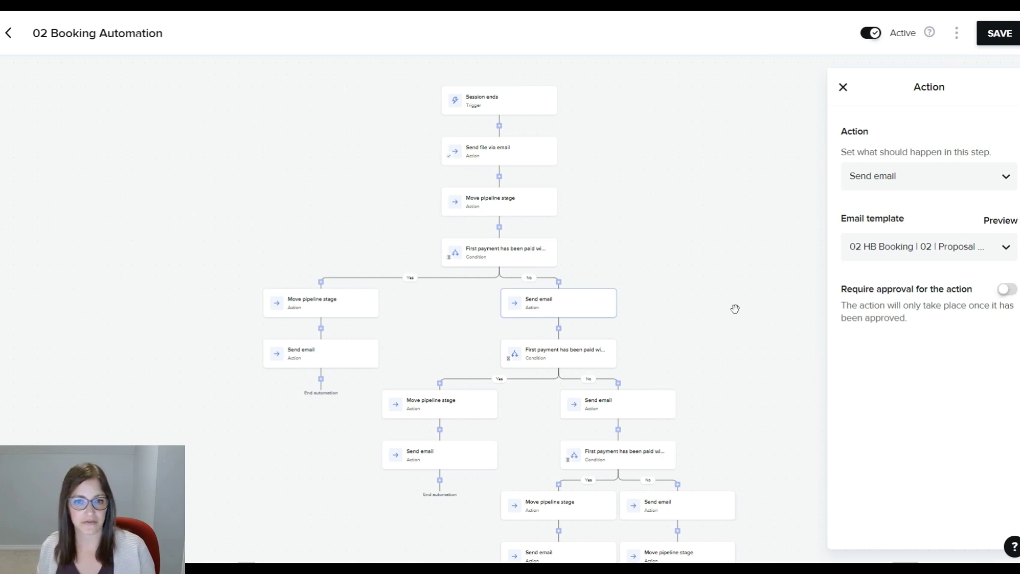
pyautogui.click(565, 360)
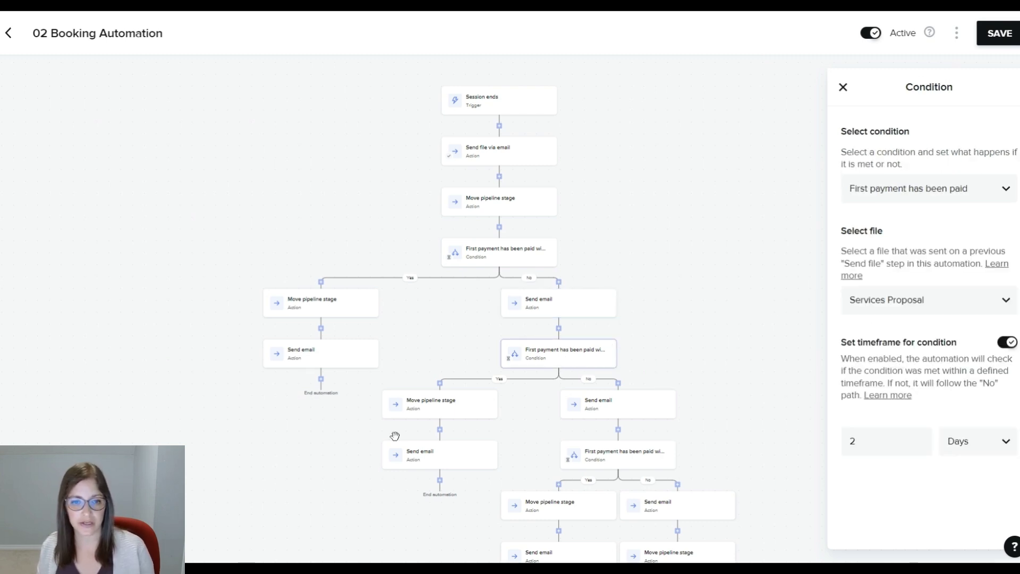
# - Review the remaining follow-up emails, the Dead Lead and Retainer paid pipeline moves, and the post-retainer email
pyautogui.moveTo(730, 439); pyautogui.dragTo(722, 360)
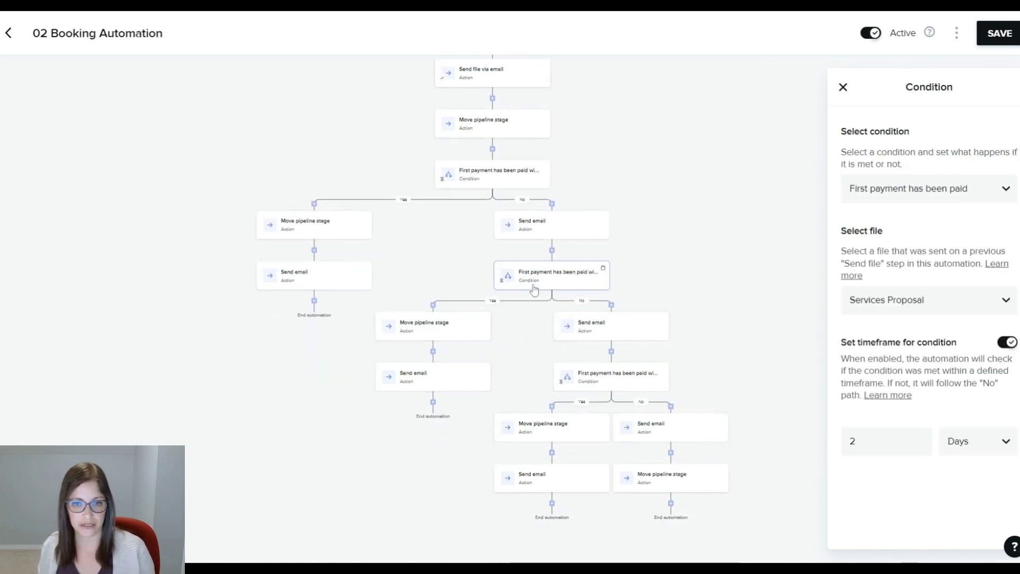
pyautogui.click(606, 340)
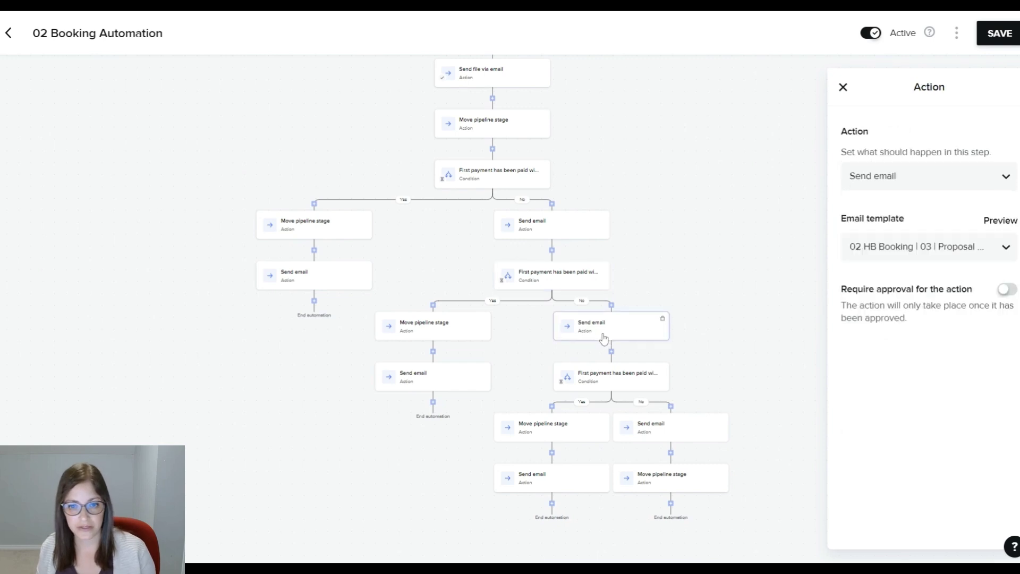
pyautogui.click(671, 435)
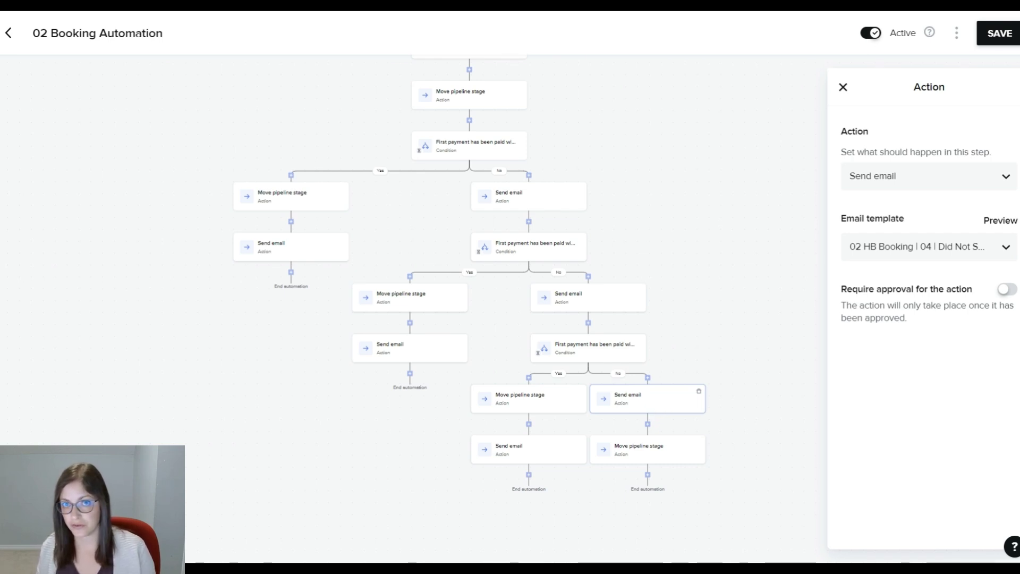
pyautogui.click(672, 454)
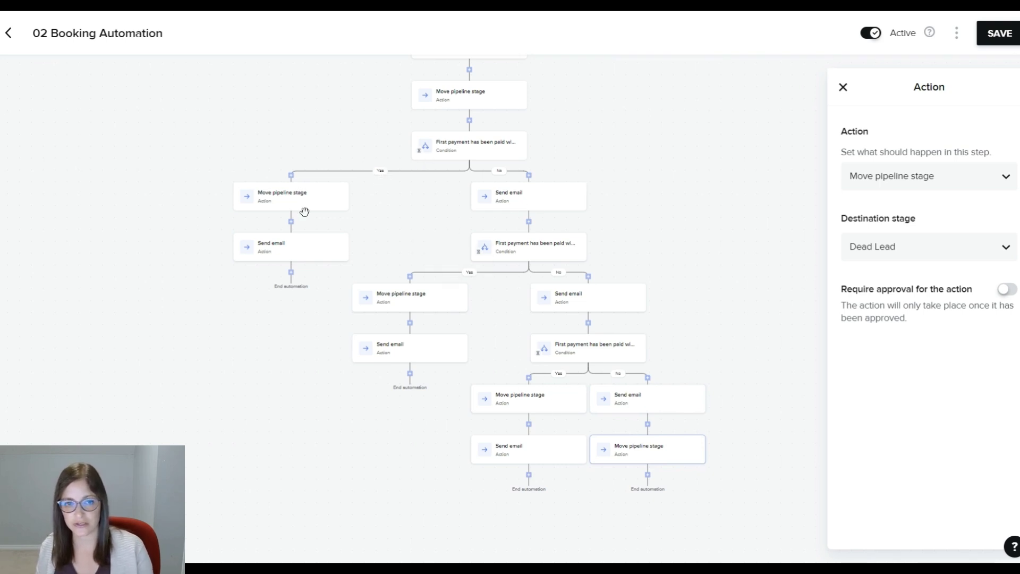
pyautogui.click(546, 413)
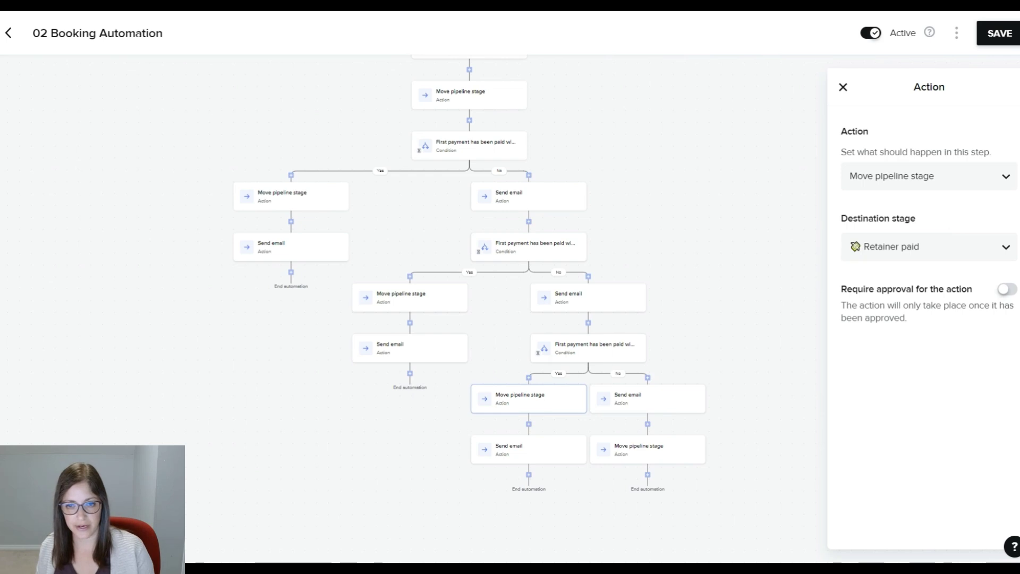
pyautogui.click(525, 470)
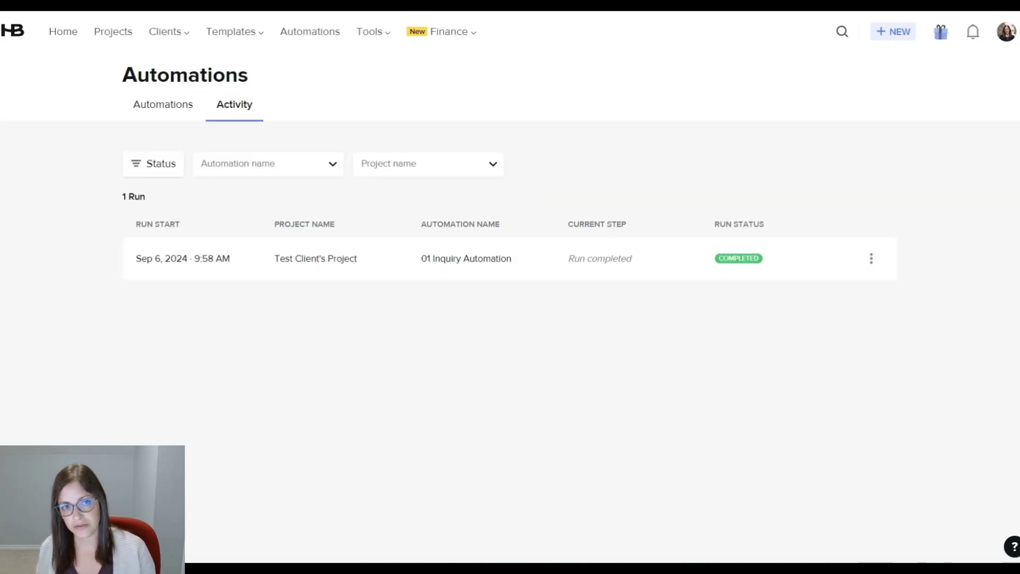
# - Open the completed 01 Inquiry Automation run for Test Client's Project to see its step-by-step details
pyautogui.click(894, 276)
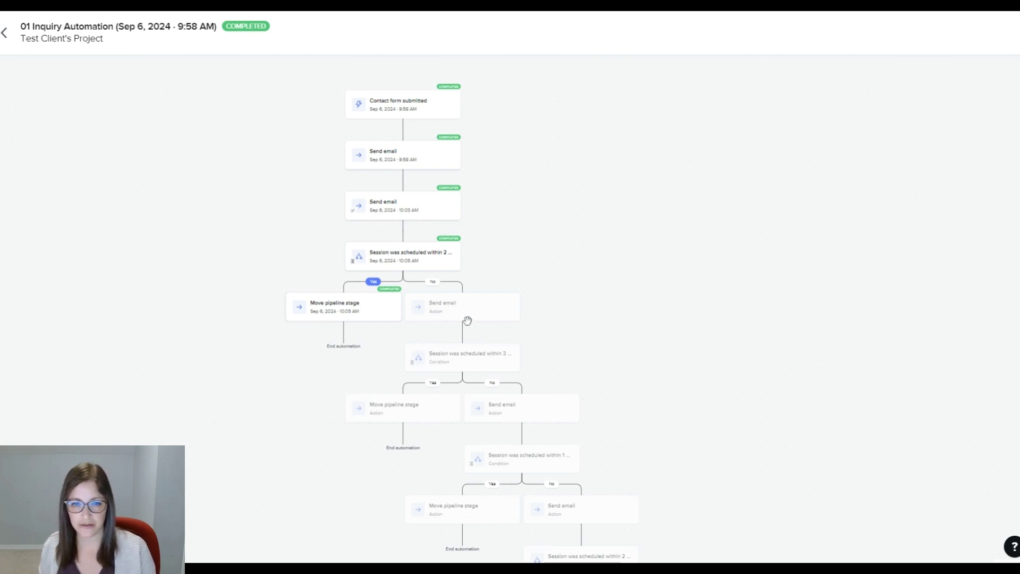
pyautogui.moveTo(694, 460); pyautogui.dragTo(722, 438)
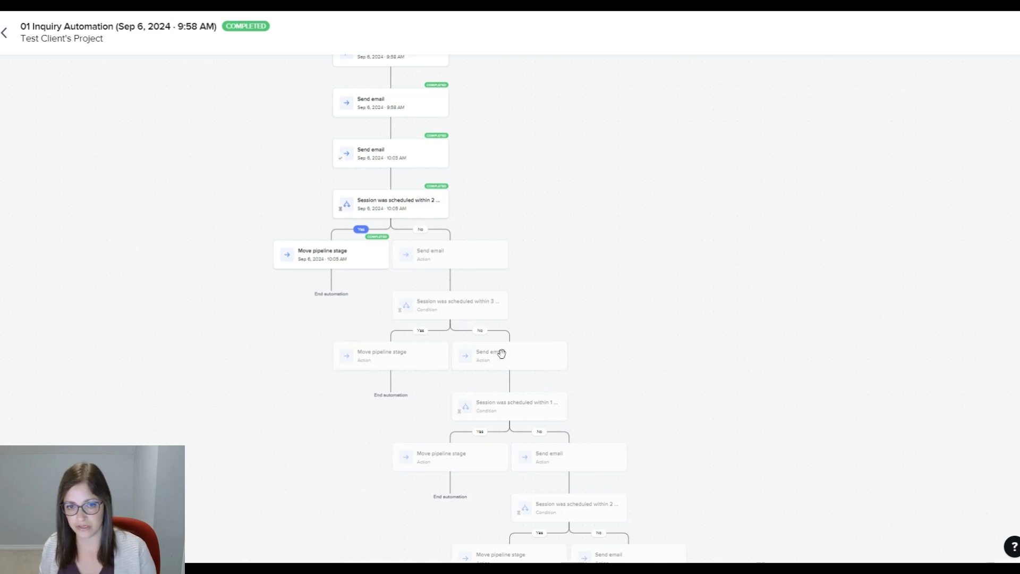
pyautogui.moveTo(584, 537); pyautogui.dragTo(526, 327)
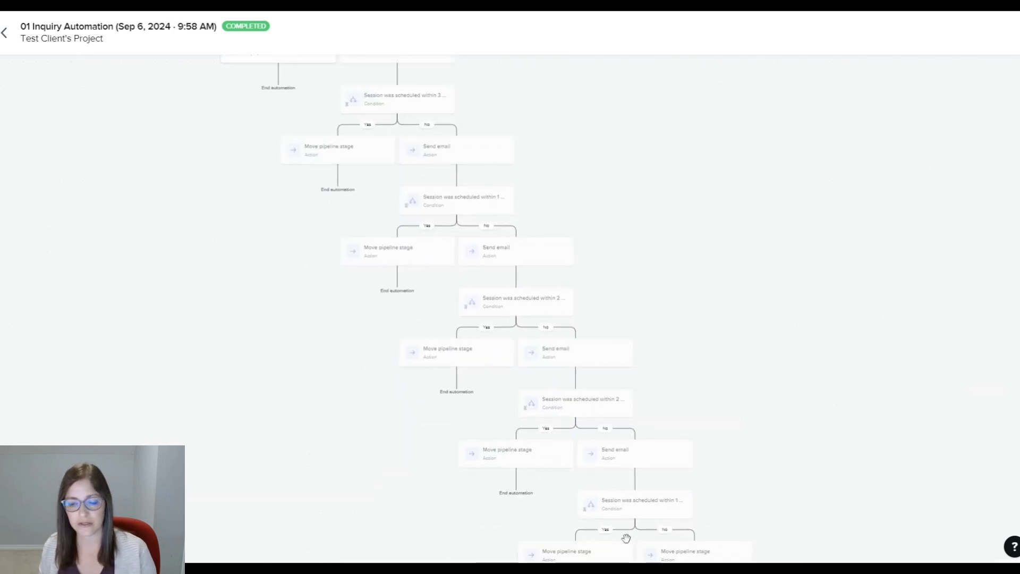
pyautogui.scroll(7, 767, 439)
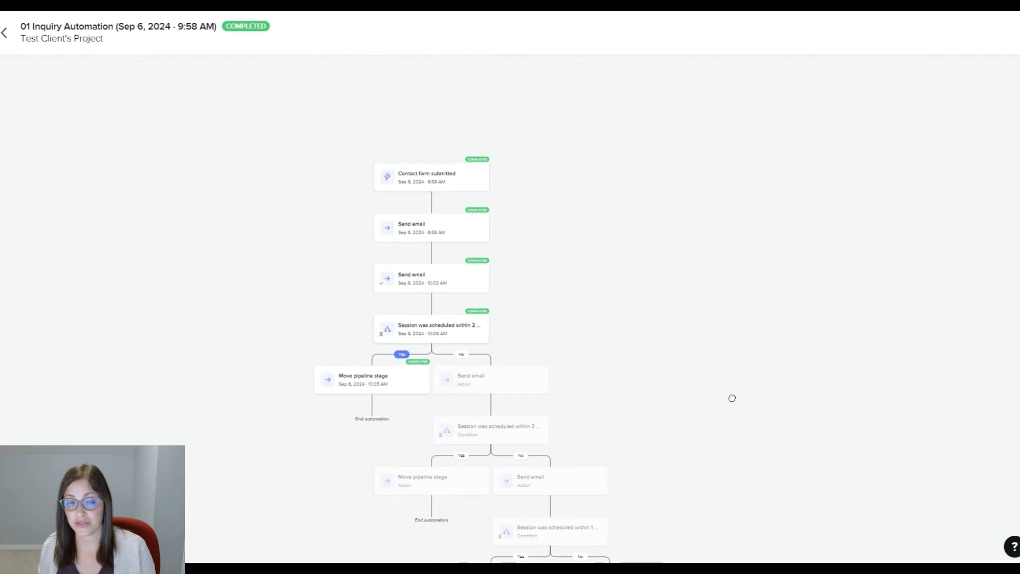
pyautogui.scroll(-2, 727, 366)
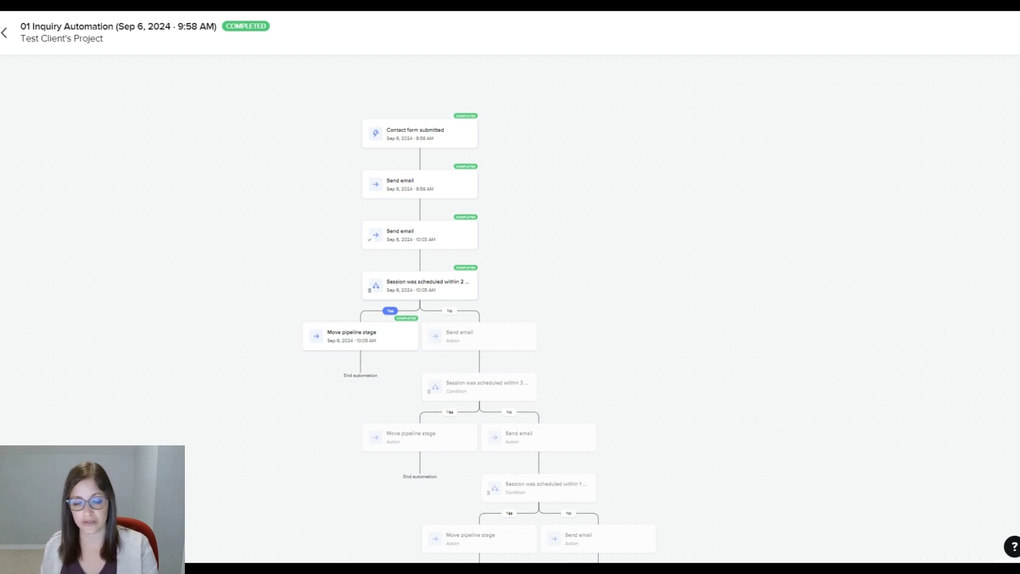
# - Return to the Automations list to confirm 01 Inquiry Automation is active with 1 run
pyautogui.click(4, 33)
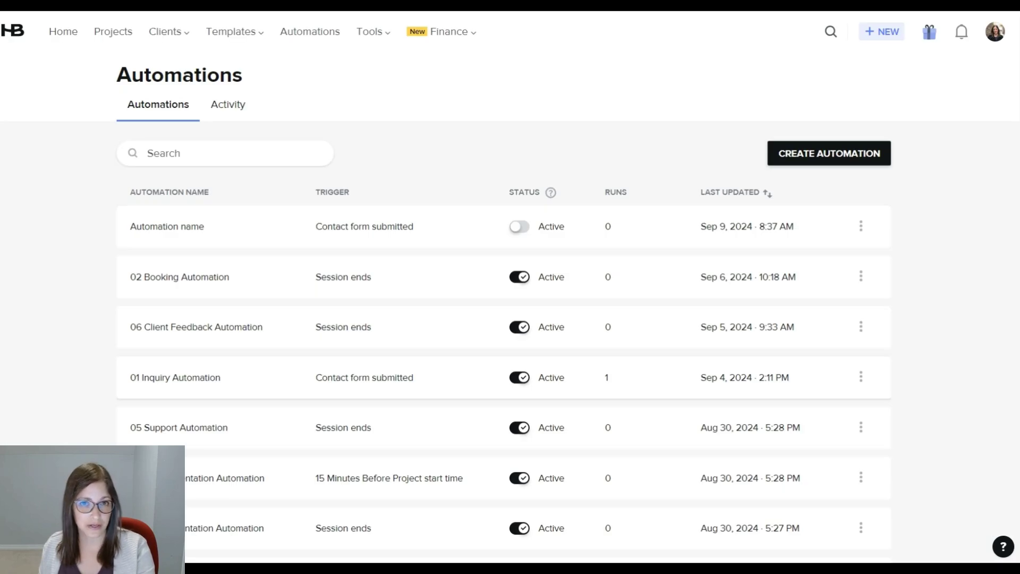